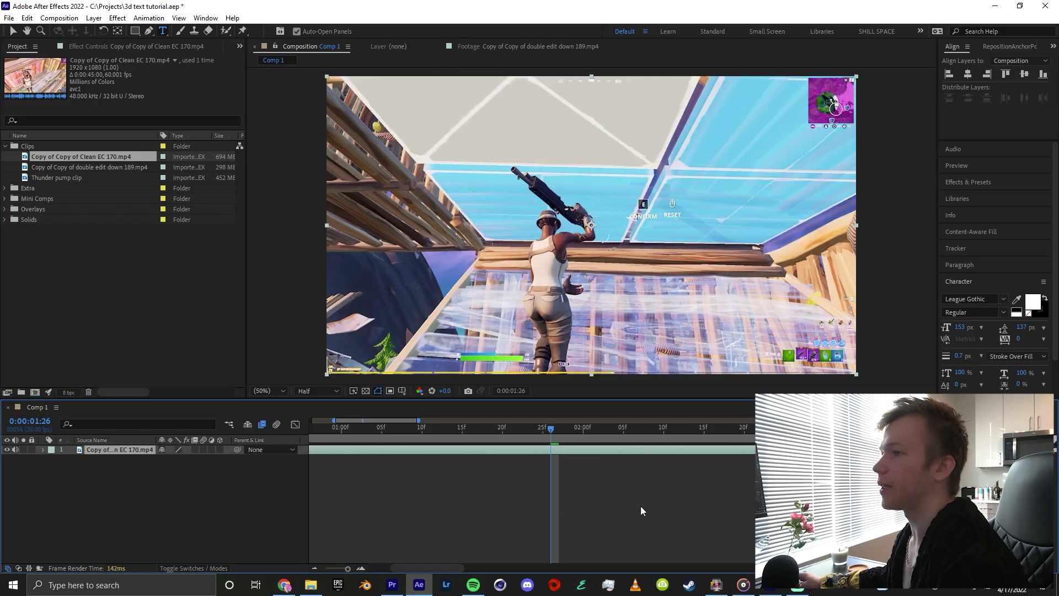
# Step: Slide the gameplay clip layer earlier in the timeline and split it at 0:00:01:22 and 0:00:02:05
pyautogui.moveTo(474, 439); pyautogui.dragTo(312, 435)
pyautogui.moveTo(899, 449); pyautogui.dragTo(398, 472)
pyautogui.moveTo(317, 440); pyautogui.dragTo(380, 438)
pyautogui.hotkey('ctrl', 'shift', 'd')
pyautogui.scroll(5, 384, 460)
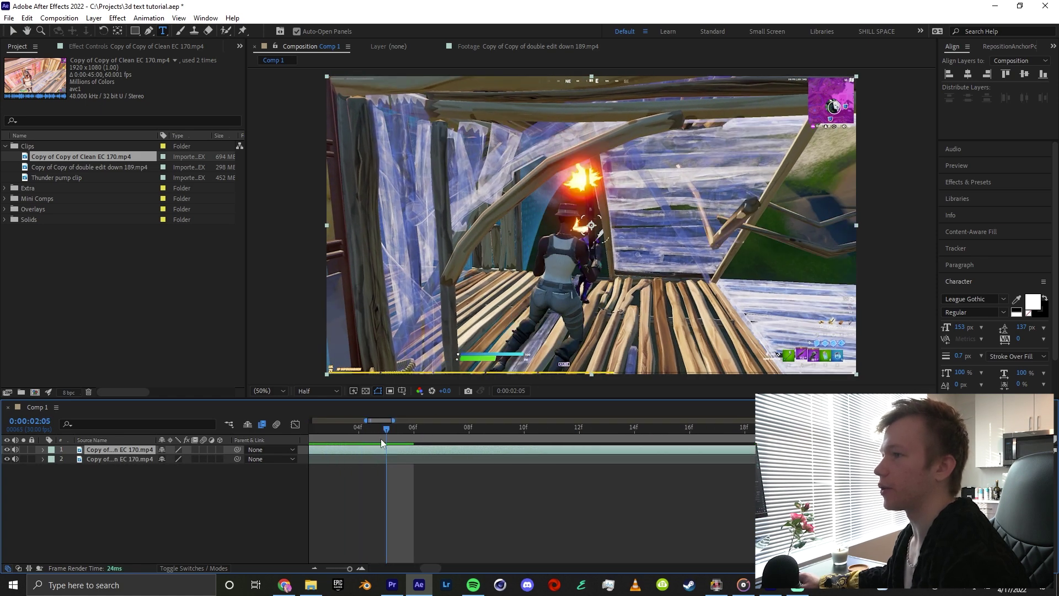
pyautogui.hotkey('ctrl', 'shift', 'd')
pyautogui.scroll(-5, 390, 487)
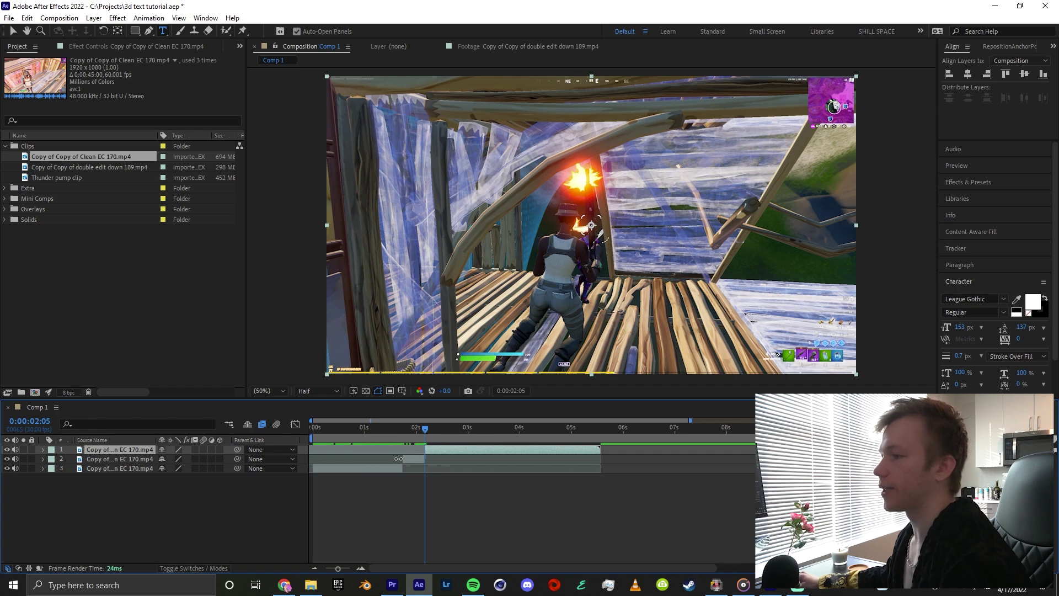
# Step: Move the last clip segment later to leave a gap, and enable time remapping on the middle segment
pyautogui.scroll(5, 418, 458)
pyautogui.moveTo(496, 436); pyautogui.dragTo(710, 454)
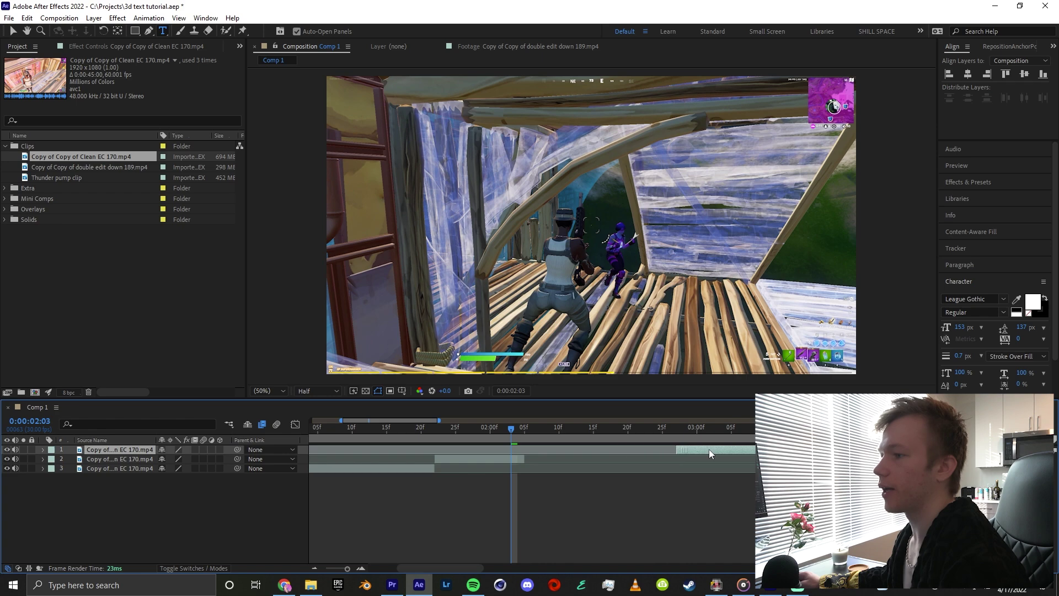
pyautogui.moveTo(502, 434); pyautogui.dragTo(435, 436)
pyautogui.click(452, 460)
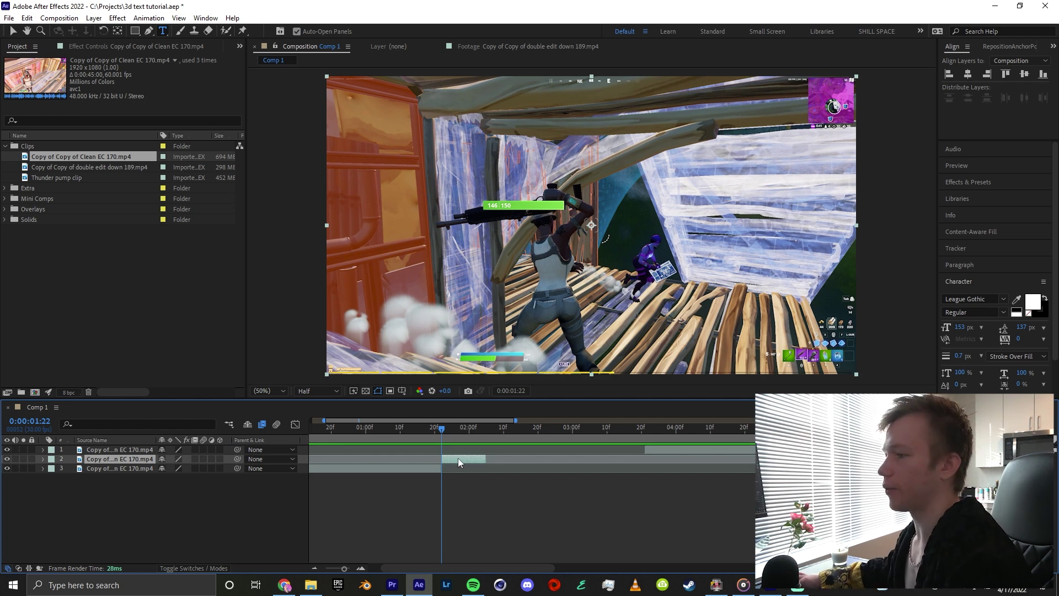
pyautogui.hotkey('ctrl', 'alt', 't')
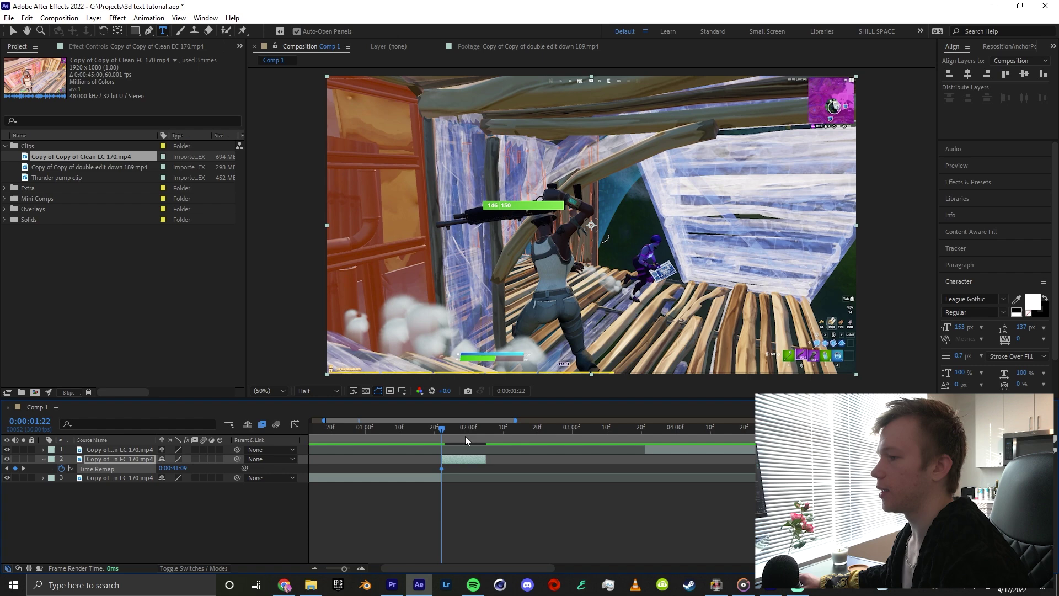
# Step: Add a Time Remap keyframe near the middle segment's end and move it to about 0:00:03:02 to stretch the segment
pyautogui.moveTo(470, 435); pyautogui.dragTo(487, 432)
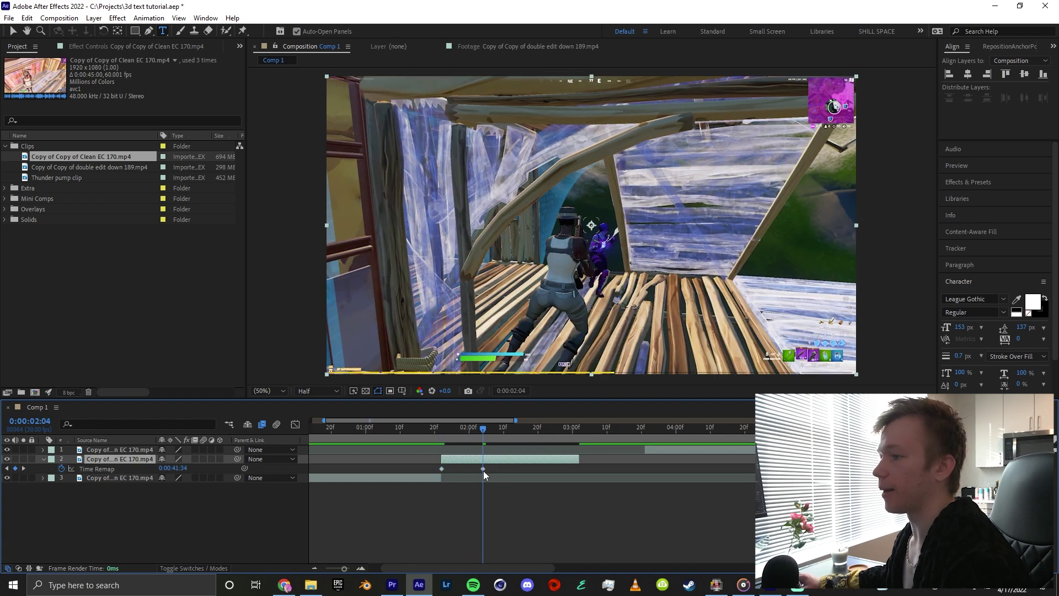
pyautogui.moveTo(483, 470); pyautogui.dragTo(575, 469)
pyautogui.moveTo(484, 435); pyautogui.dragTo(510, 439)
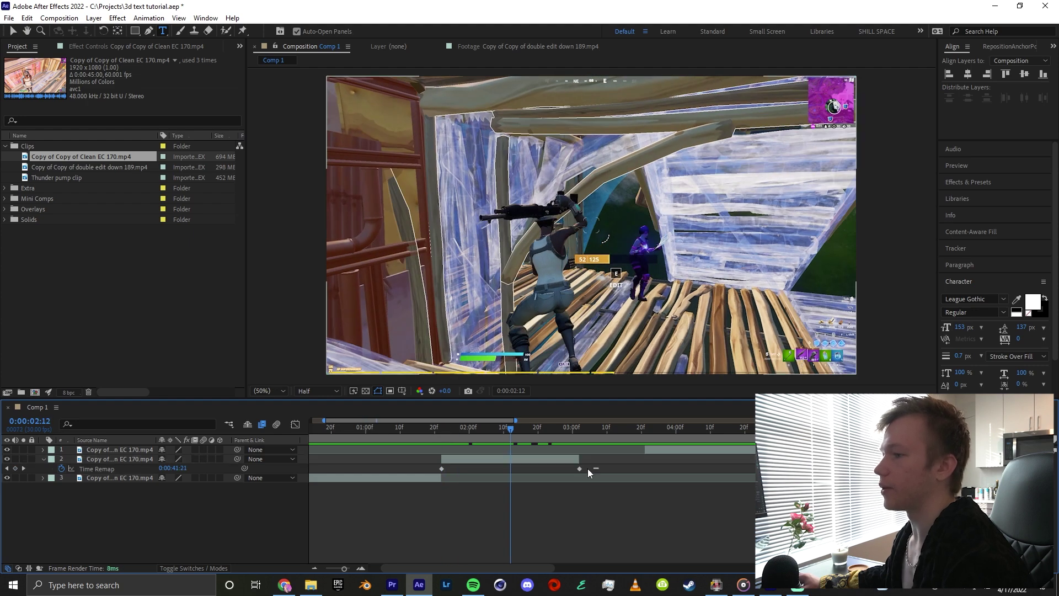
# Step: Apply Easy Ease to both Time Remap keyframes and turn on frame blending for the middle segment
pyautogui.moveTo(588, 468); pyautogui.dragTo(422, 475)
pyautogui.press('F9')
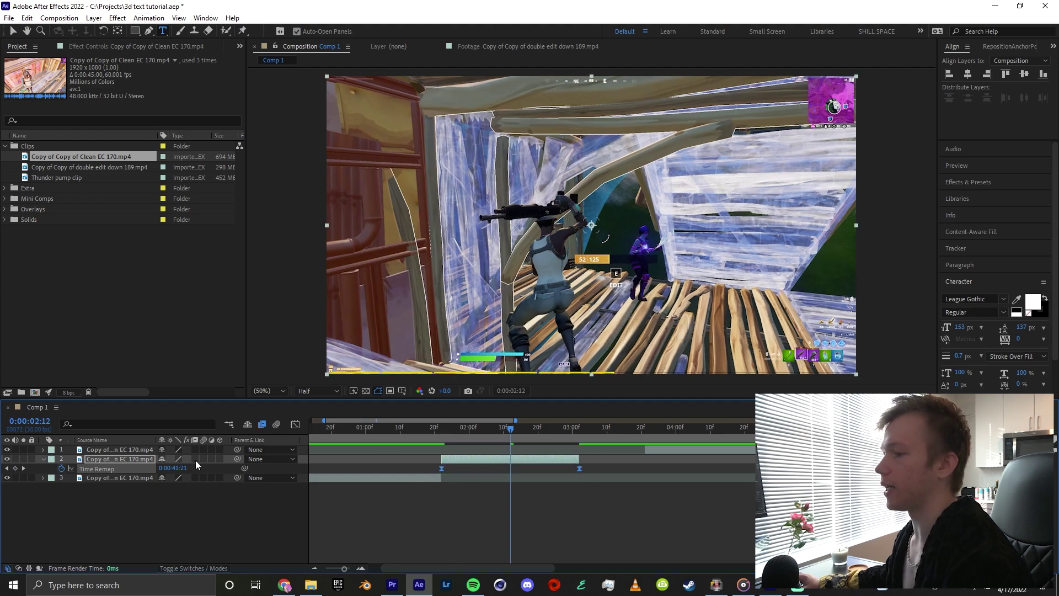
pyautogui.click(195, 460)
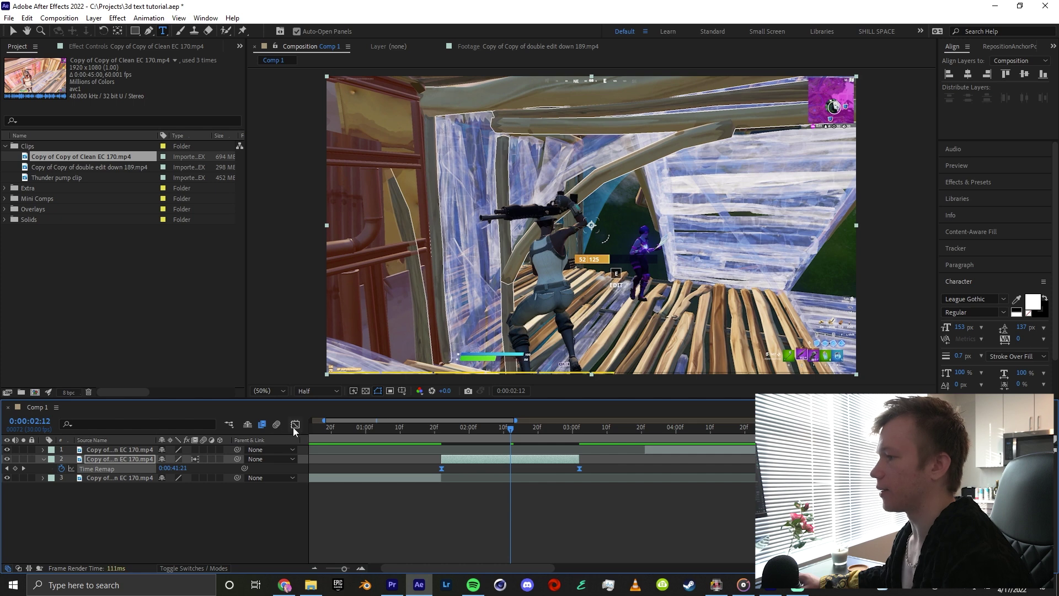
# Step: Reshape the Time Remap curve in the Graph Editor into a steep start with a long slow finish, and preview it
pyautogui.click(296, 424)
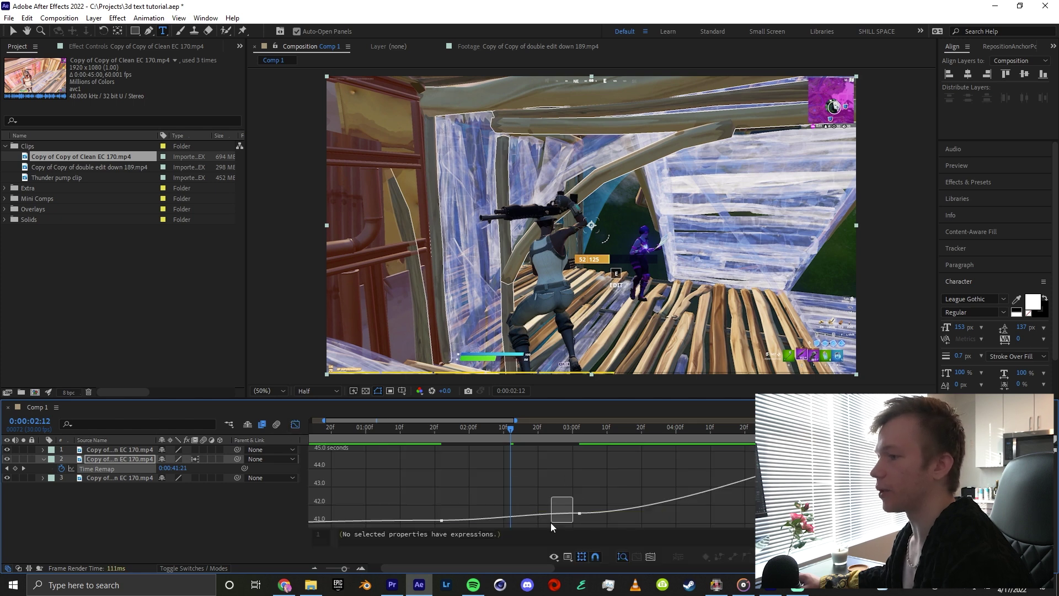
pyautogui.scroll(3, 530, 513)
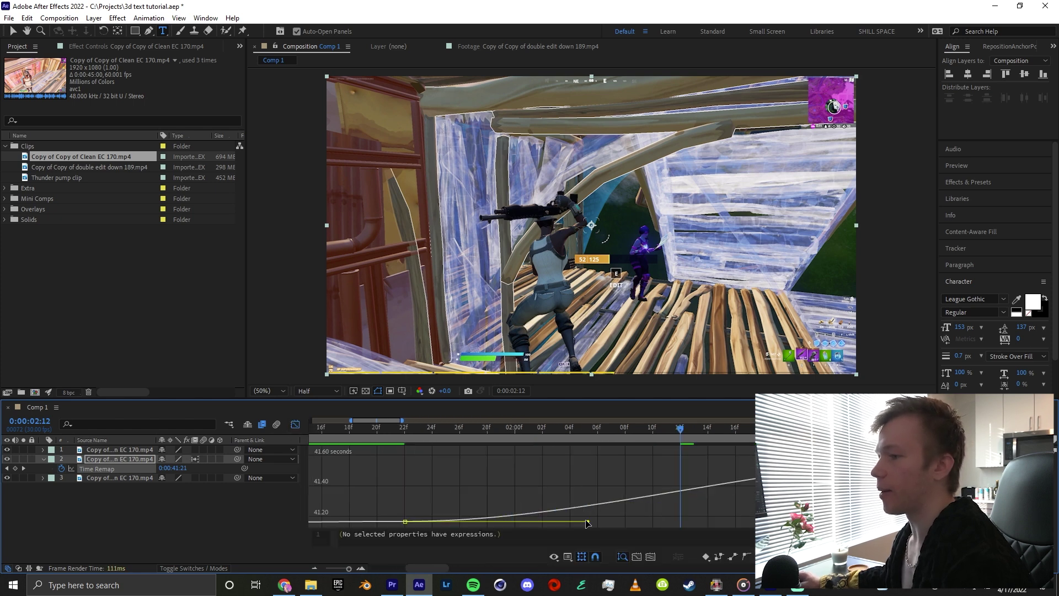
pyautogui.moveTo(587, 521); pyautogui.dragTo(407, 489)
pyautogui.moveTo(772, 458); pyautogui.dragTo(467, 442)
pyautogui.scroll(-3, 533, 468)
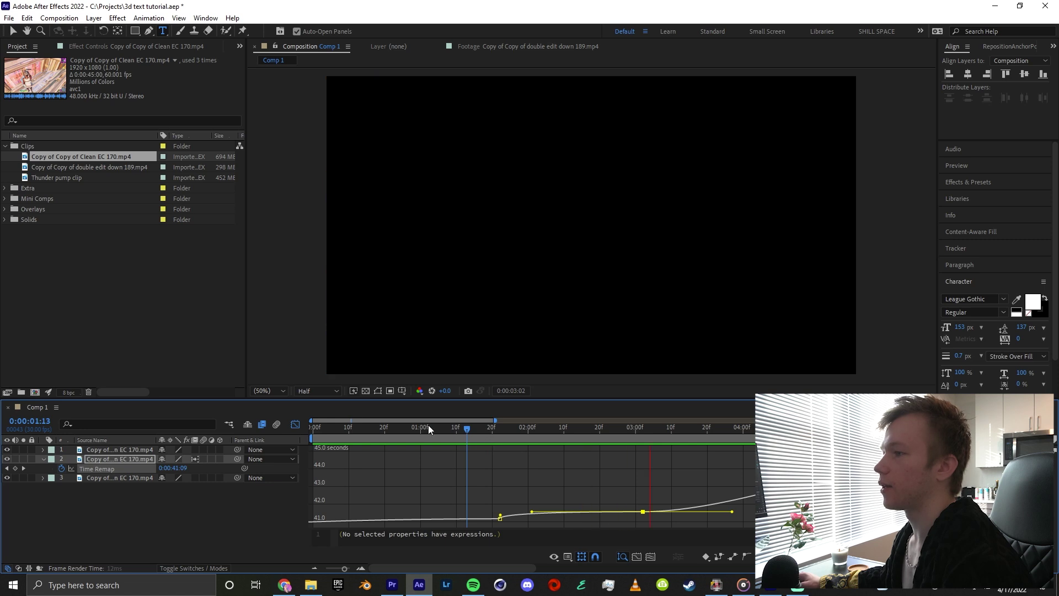
pyautogui.press('space')
# Step: Move the second Time Remap keyframe to about 0:00:03:08 and check the curve in the Graph Editor
pyautogui.click(295, 424)
pyautogui.moveTo(640, 468); pyautogui.dragTo(664, 468)
pyautogui.click(664, 468)
pyautogui.moveTo(653, 433); pyautogui.dragTo(588, 435)
pyautogui.click(295, 424)
pyautogui.scroll(2, 551, 500)
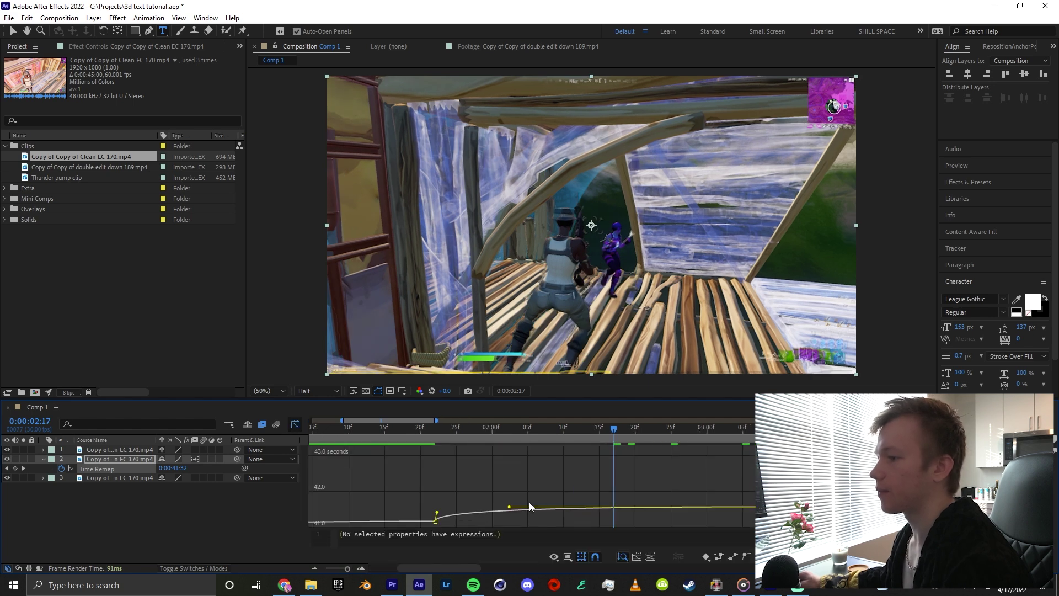
pyautogui.moveTo(697, 477); pyautogui.dragTo(844, 519)
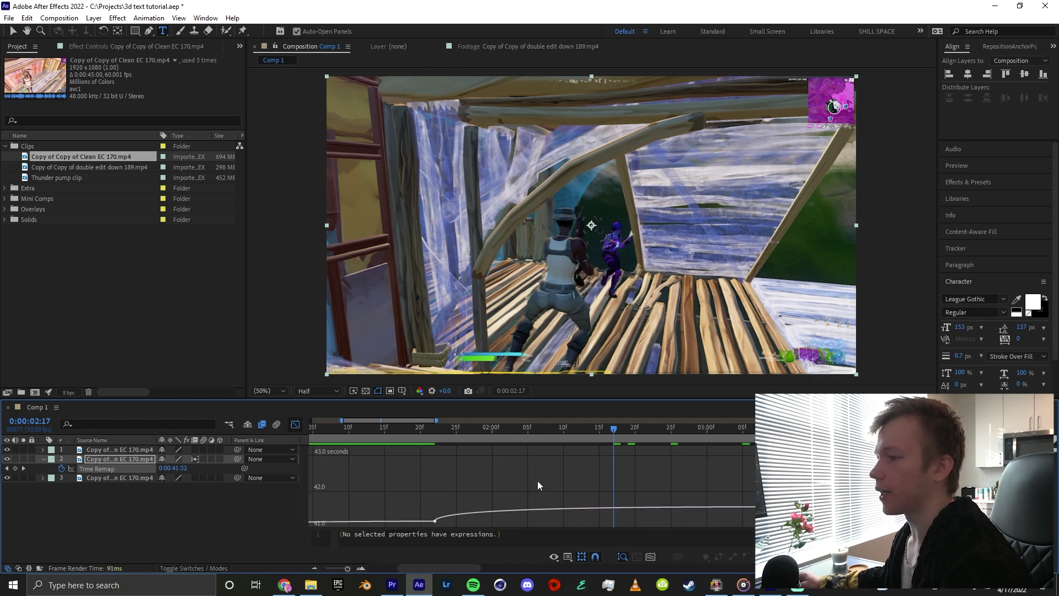
pyautogui.click(295, 424)
# Step: Move the last clip segment to start where the slowed segment ends, and preview the transition
pyautogui.scroll(-3, 524, 462)
pyautogui.moveTo(445, 435); pyautogui.dragTo(430, 437)
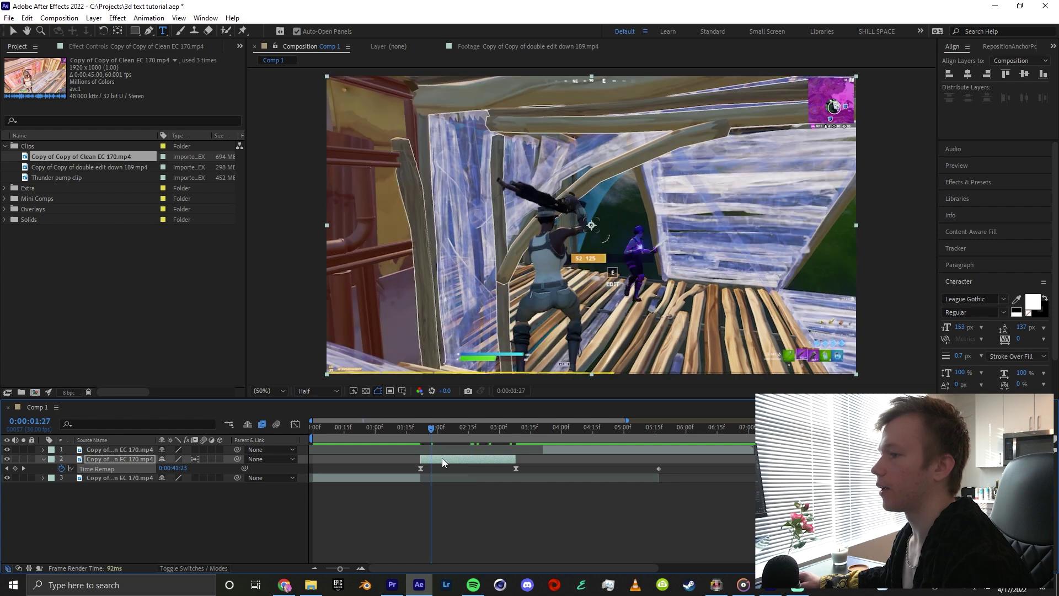
pyautogui.moveTo(555, 449); pyautogui.dragTo(423, 432)
pyautogui.press('space')
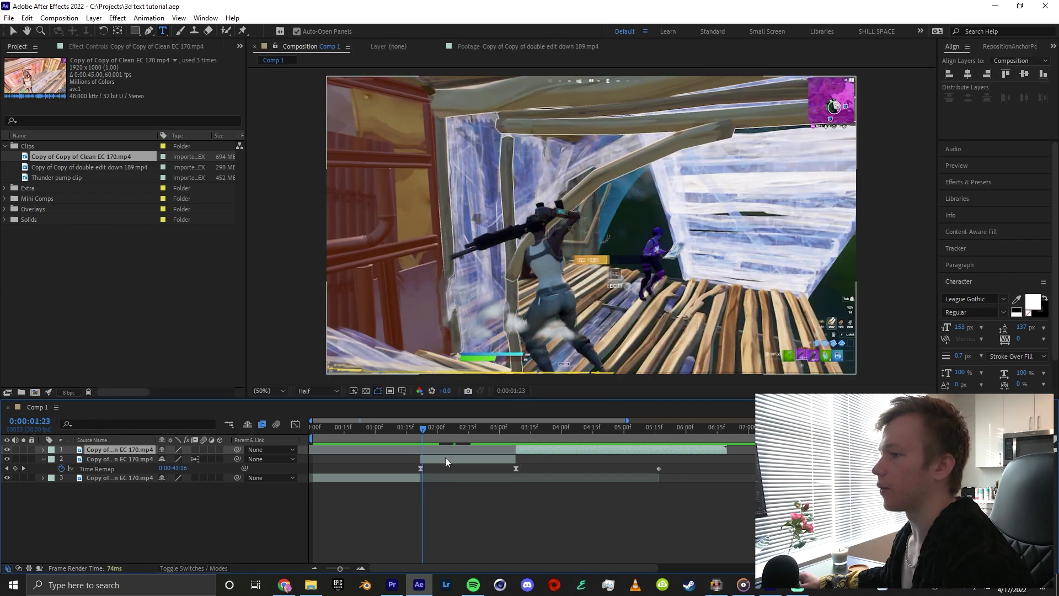
# Step: Pre-compose the time-remapped middle segment as "Sync for text", moving all attributes into the new composition
pyautogui.click(445, 458)
pyautogui.click(43, 459)
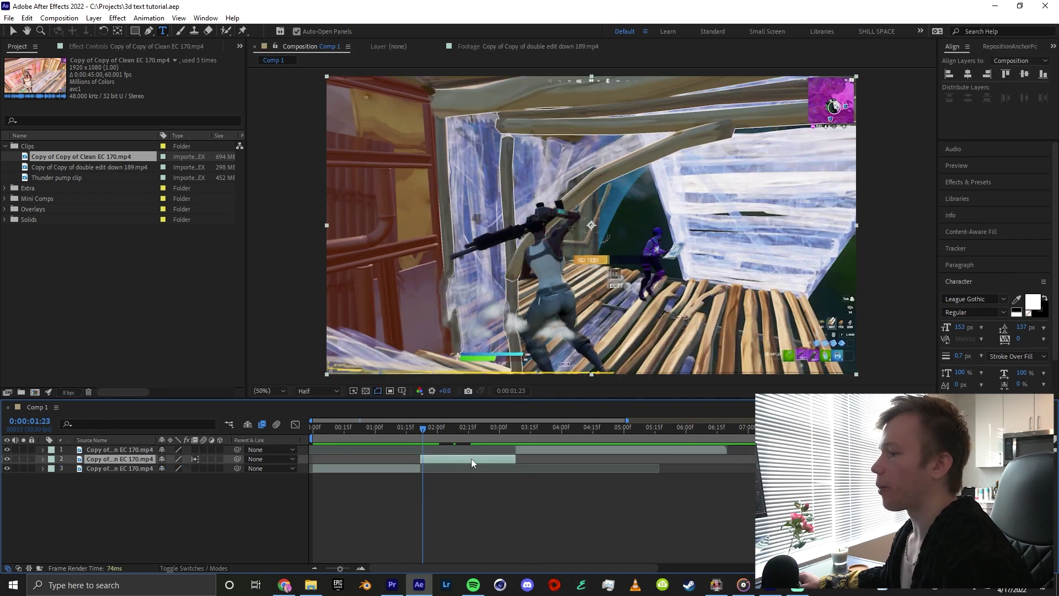
pyautogui.moveTo(418, 432); pyautogui.dragTo(448, 438)
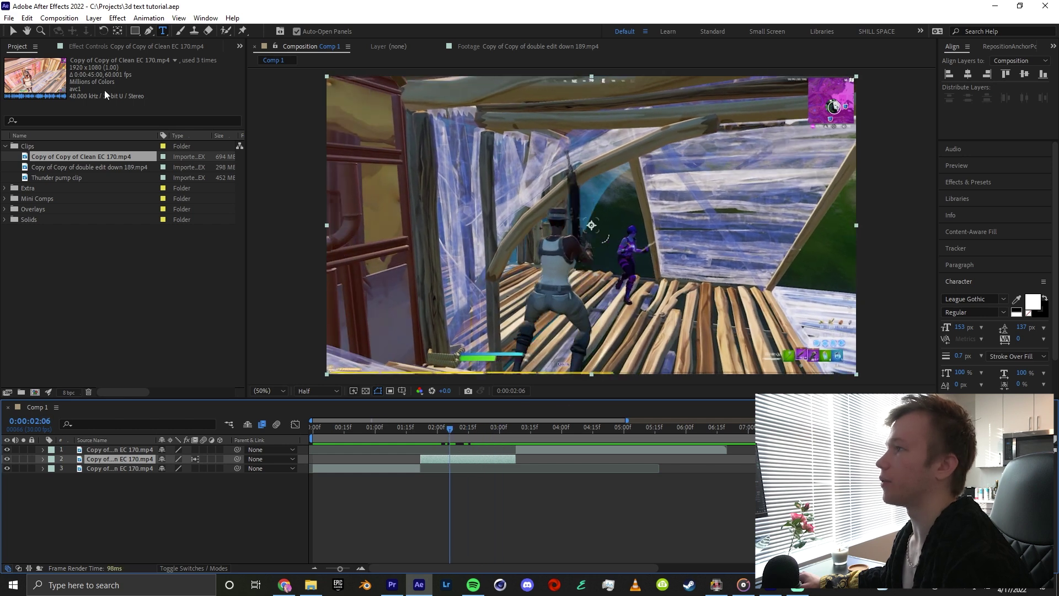
pyautogui.moveTo(459, 432)
pyautogui.mouseDown()
pyautogui.moveTo(486, 435)
pyautogui.moveTo(466, 438)
pyautogui.mouseUp()
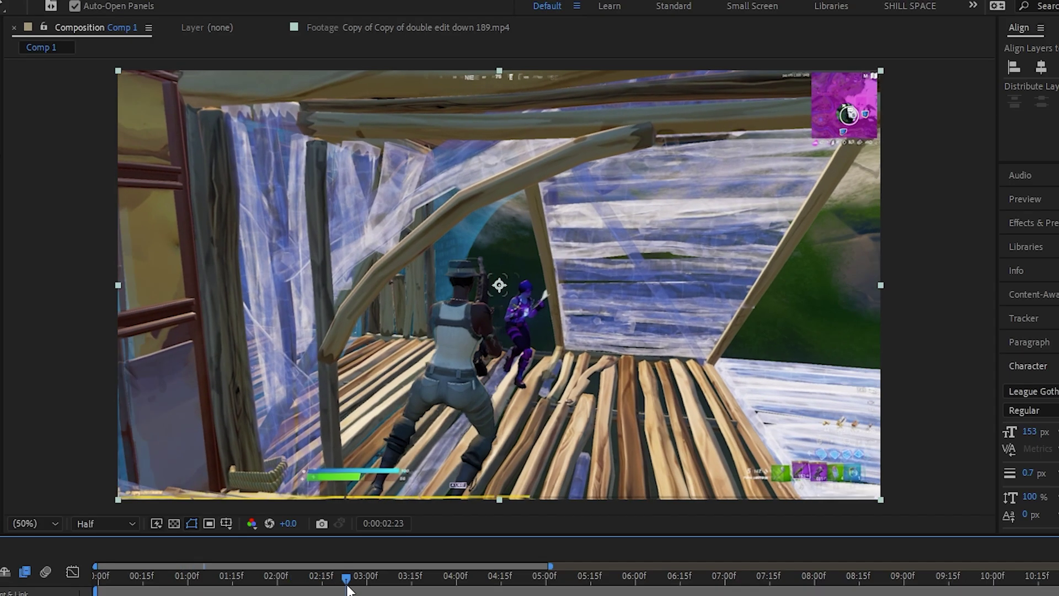
pyautogui.moveTo(319, 592); pyautogui.dragTo(288, 593)
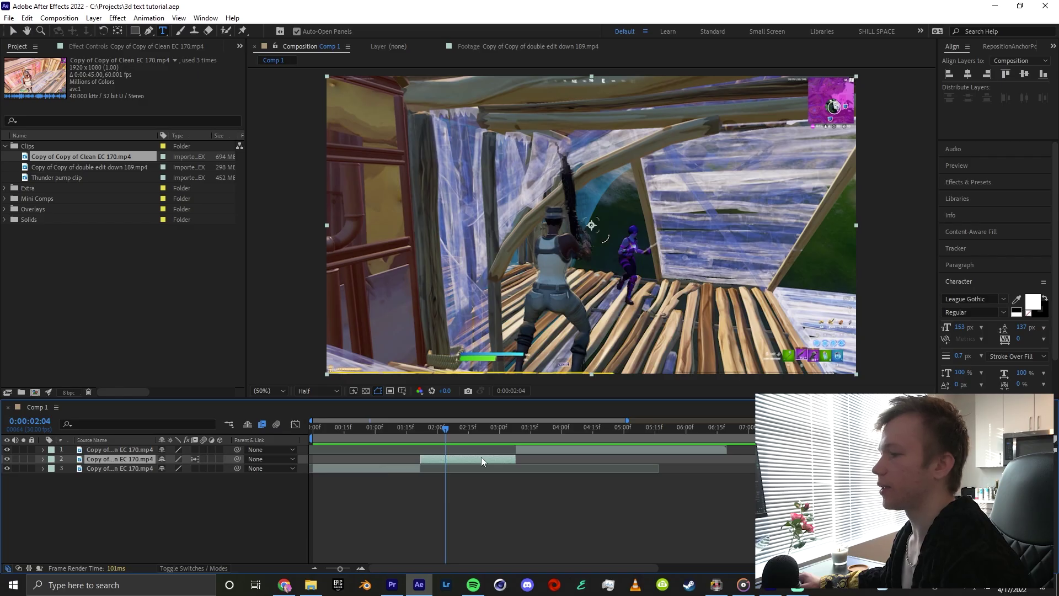
pyautogui.rightClick(483, 459)
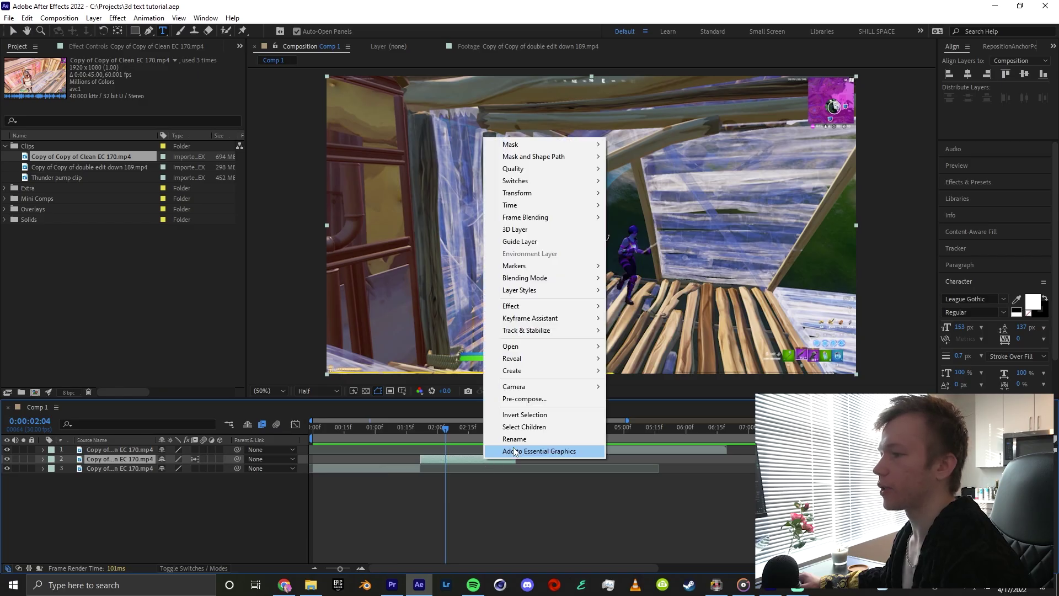
pyautogui.click(523, 400)
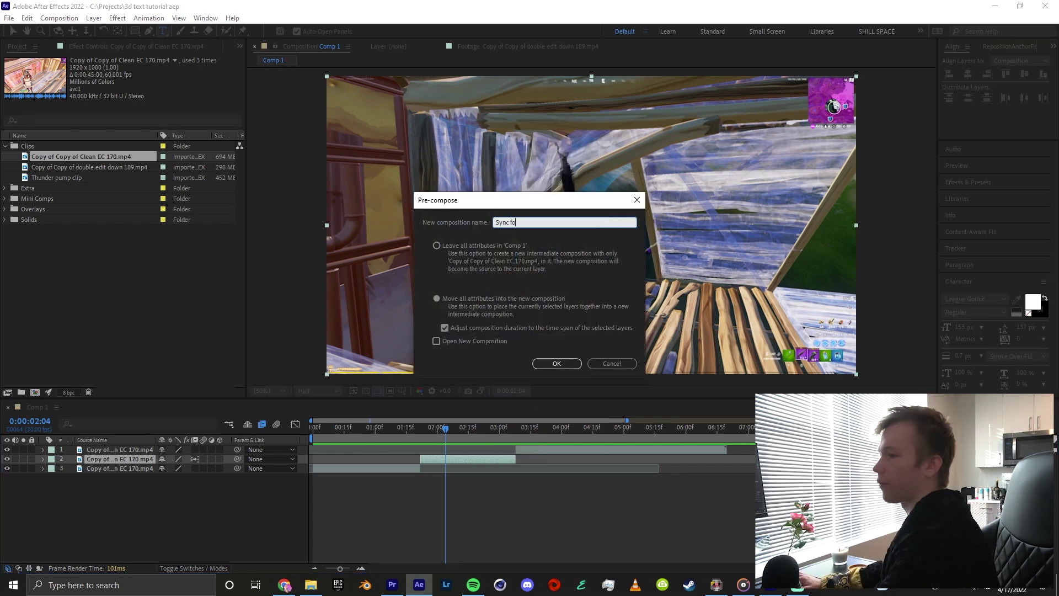
pyautogui.write('Sync for text')
pyautogui.press('Return')
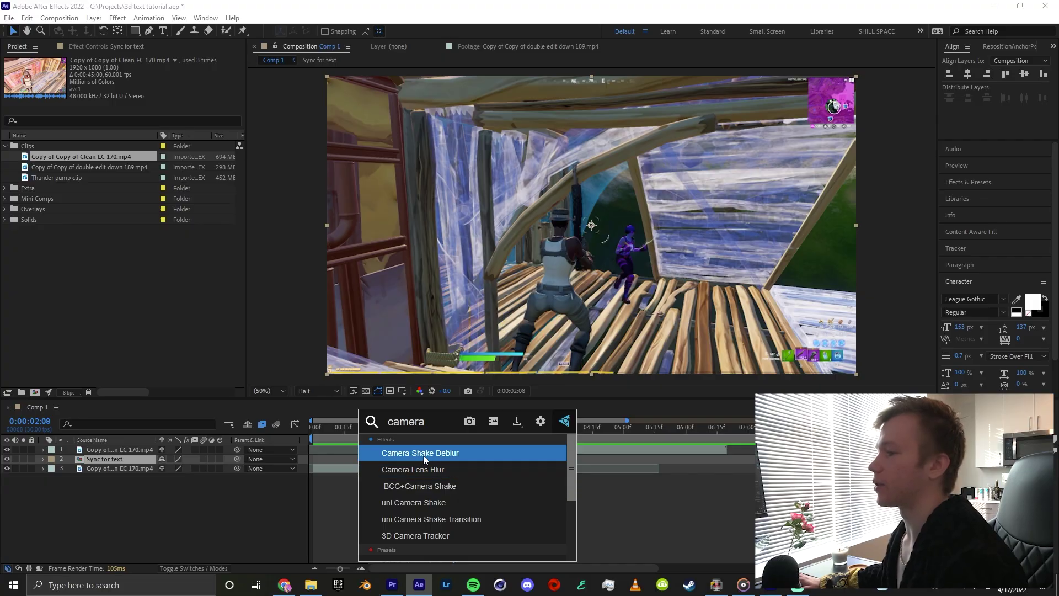
# Step: Find the 3D Camera Tracker effect and apply it to the "Sync for text" layer
pyautogui.write('tr')
pyautogui.press('Return')
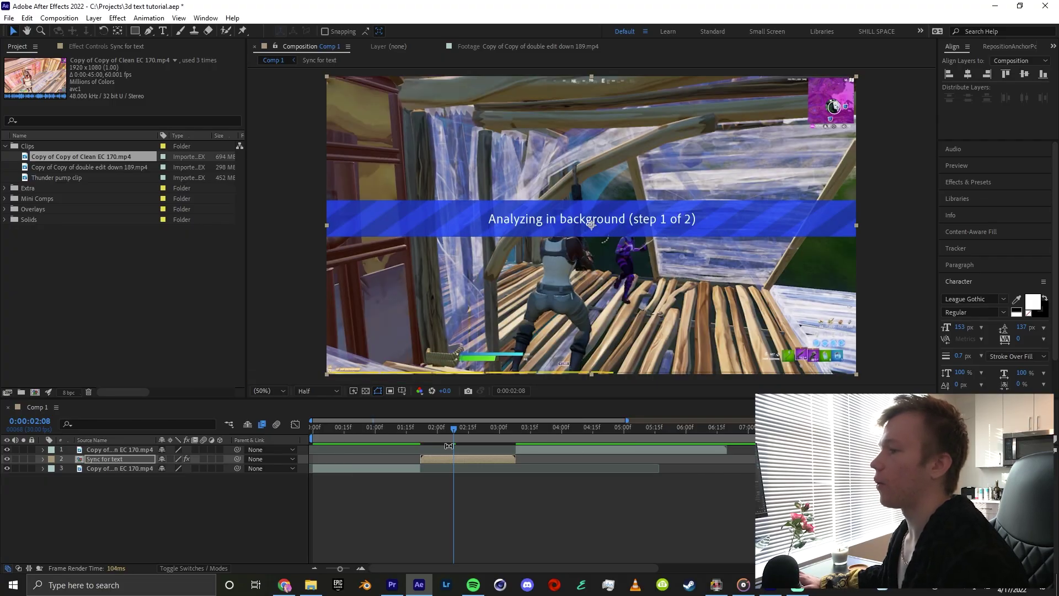
pyautogui.click(117, 18)
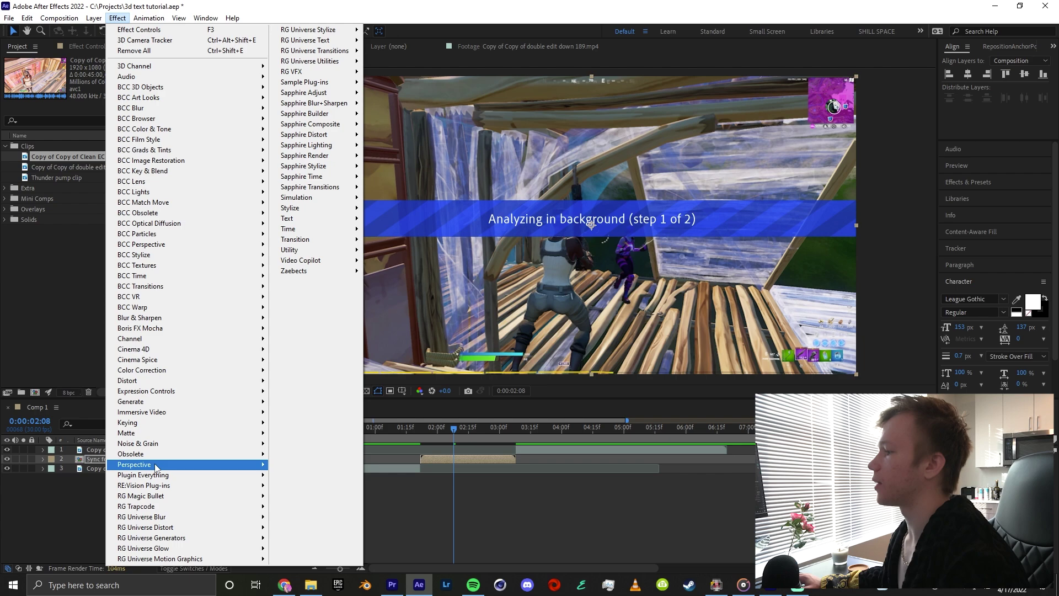
pyautogui.click(458, 466)
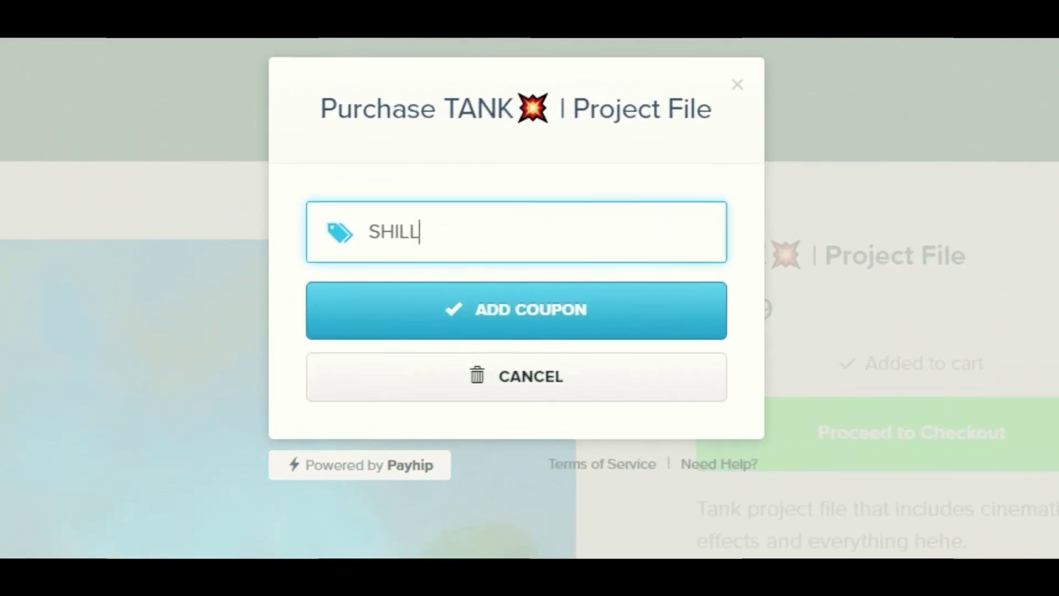
pyautogui.click(495, 333)
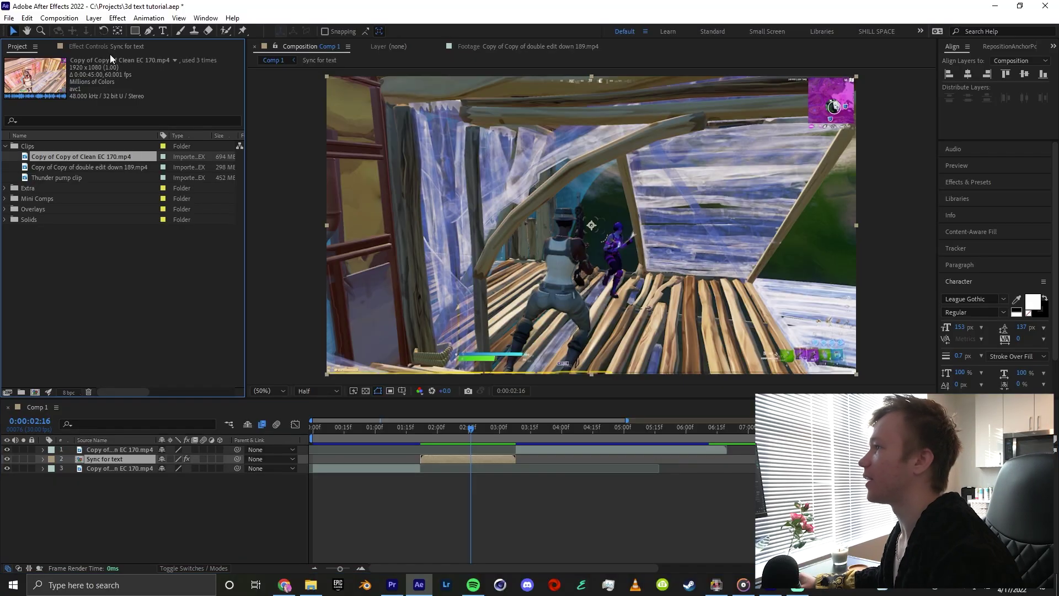
# Step: At 0:00:02:24, select several track points on the wooden floor beside the character and create a solid and camera from them
pyautogui.click(98, 46)
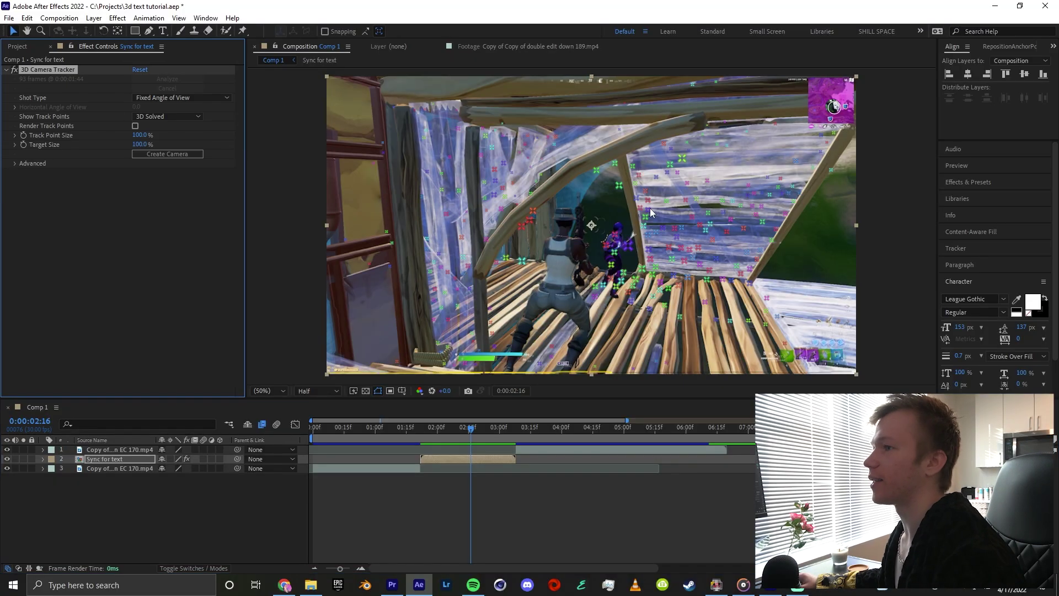
pyautogui.moveTo(486, 427)
pyautogui.mouseDown()
pyautogui.moveTo(411, 441)
pyautogui.moveTo(487, 442)
pyautogui.mouseUp()
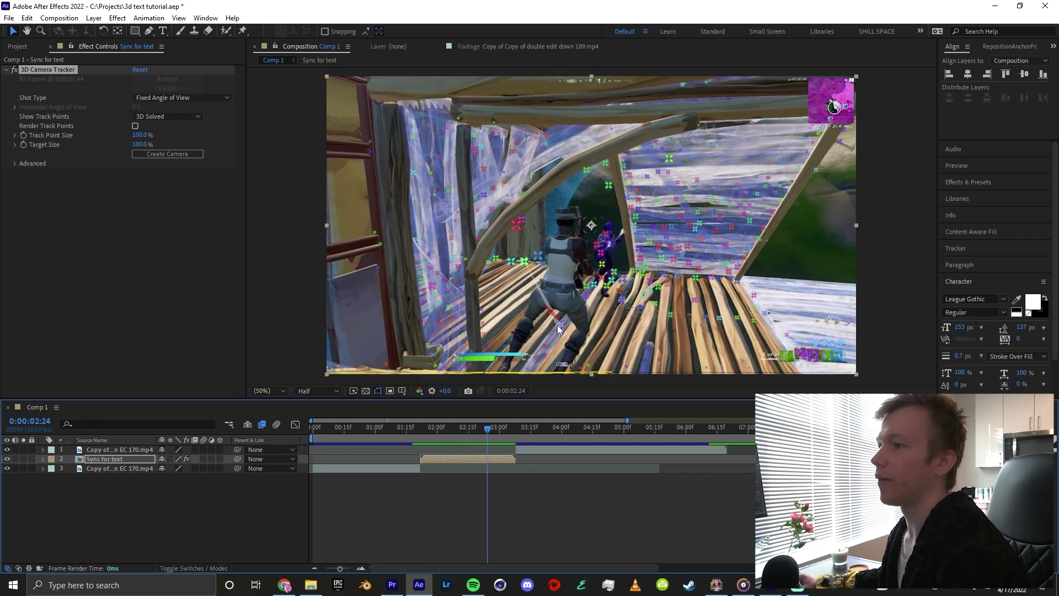
pyautogui.click(672, 319)
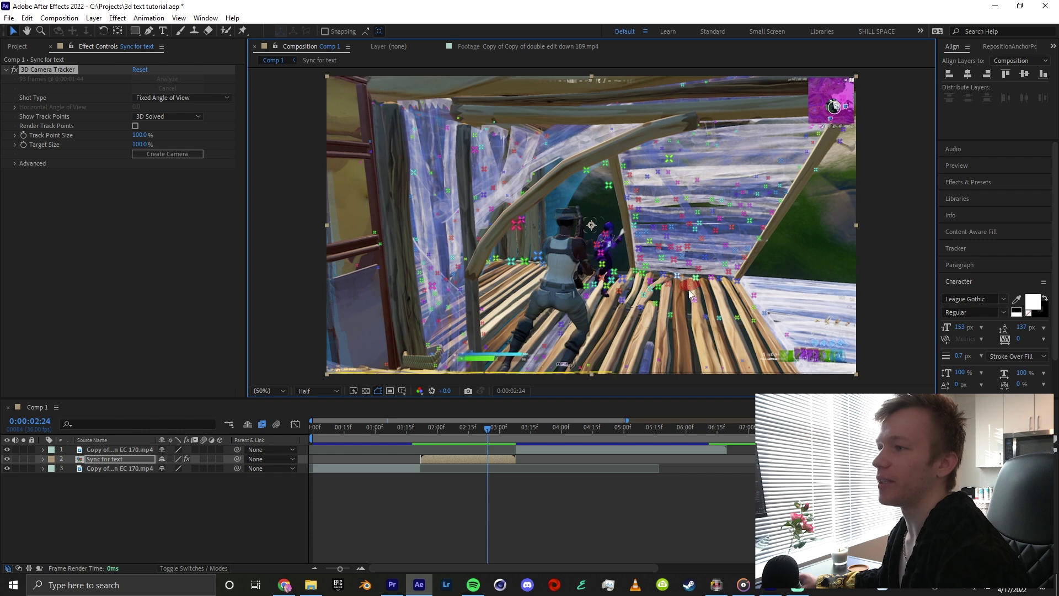
pyautogui.click(751, 320)
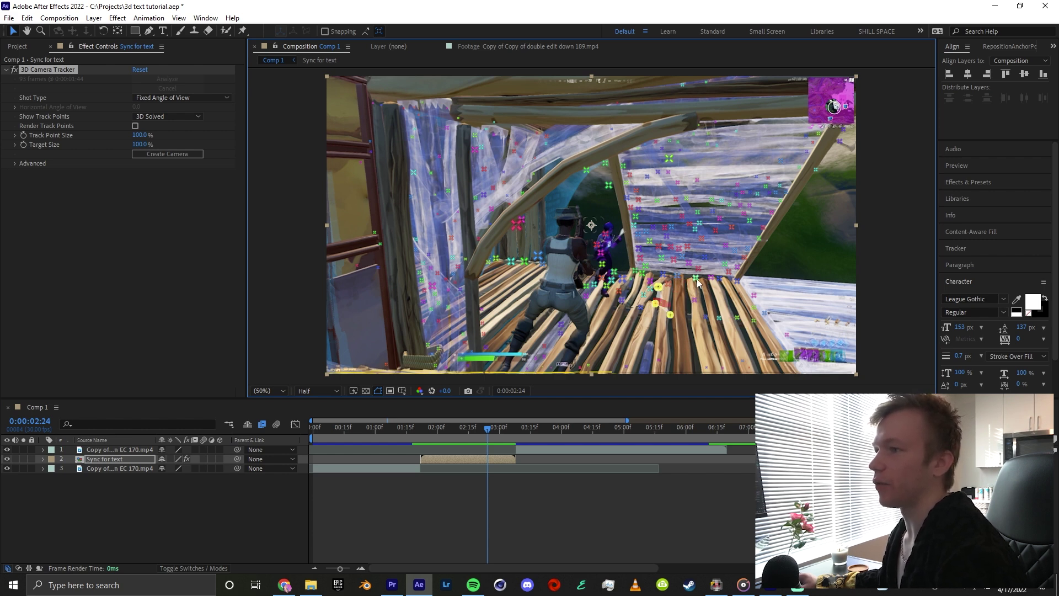
pyautogui.keyDown('shift'); pyautogui.click(753, 321); pyautogui.keyUp('shift')
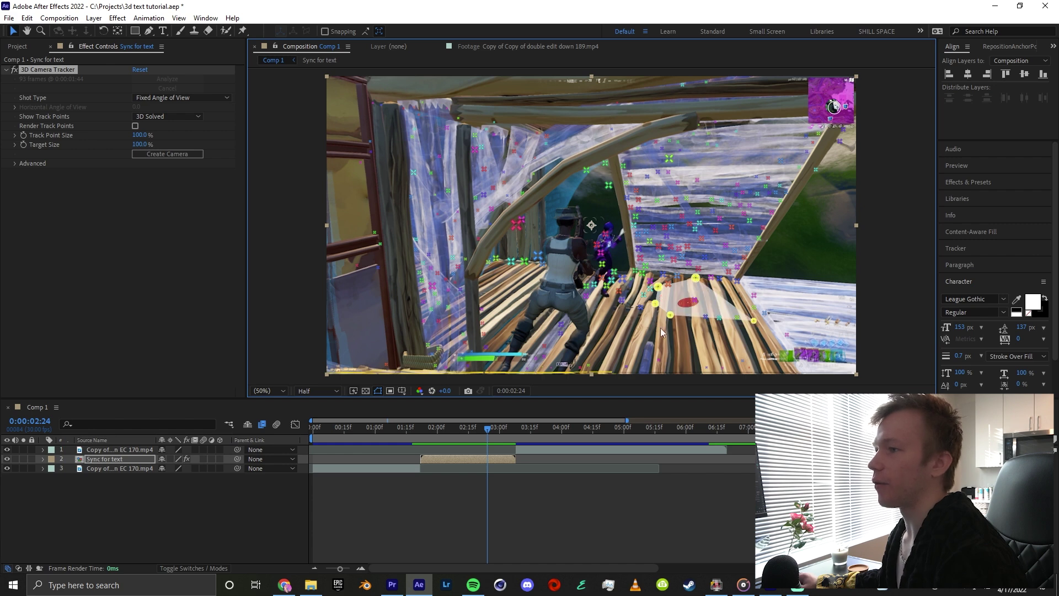
pyautogui.rightClick(684, 305)
pyautogui.click(717, 323)
# Step: Trim the Track Solid 1 layer to the span of the "Sync for text" layer, from about 0:00:01:22 to 0:00:03:08
pyautogui.click(487, 452)
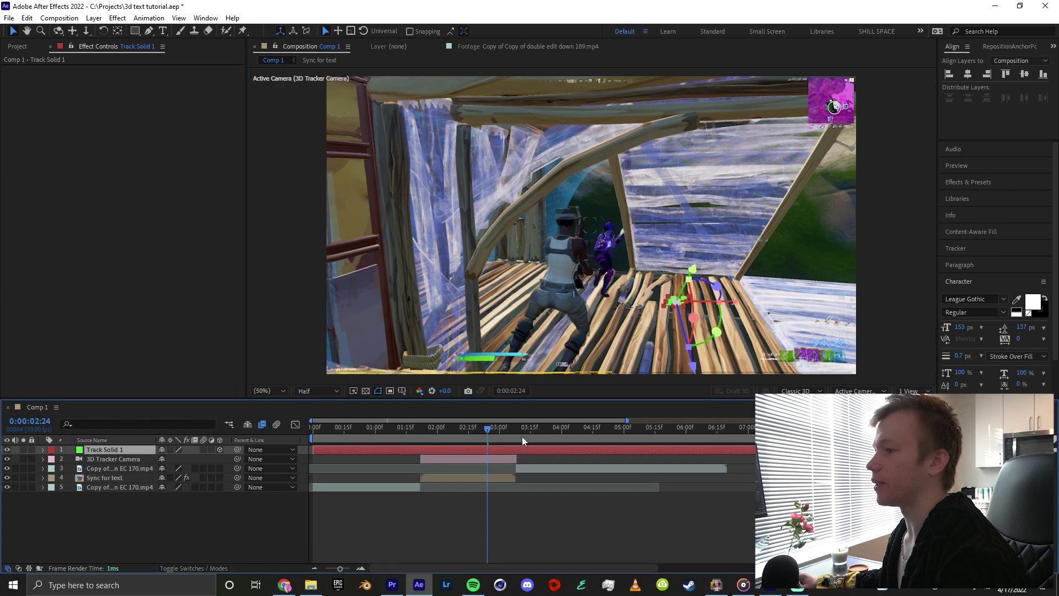
pyautogui.click(518, 433)
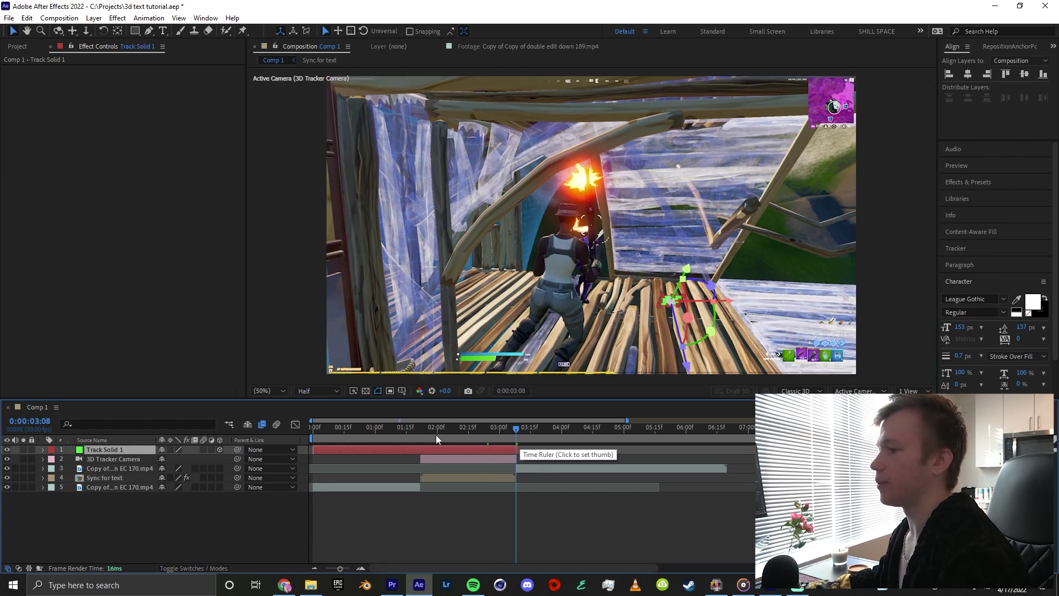
pyautogui.moveTo(435, 439); pyautogui.dragTo(478, 436)
pyautogui.hotkey('alt', '[')
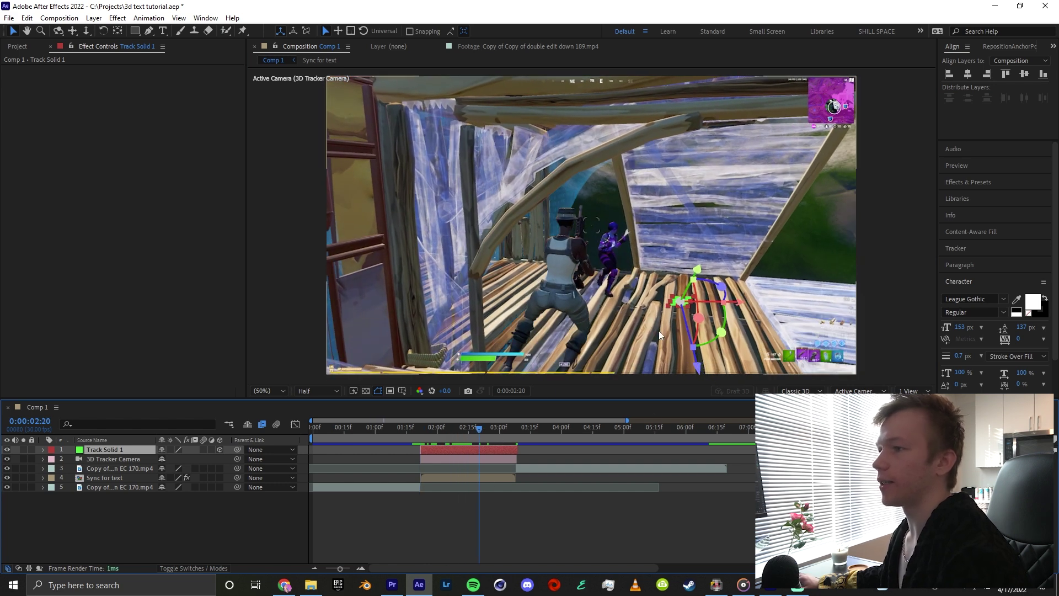
# Step: Reveal the Track Solid 1 layer's rotation properties and set its orientation to 0°, 0°, 0°
pyautogui.click(482, 495)
pyautogui.click(125, 450)
pyautogui.press('r')
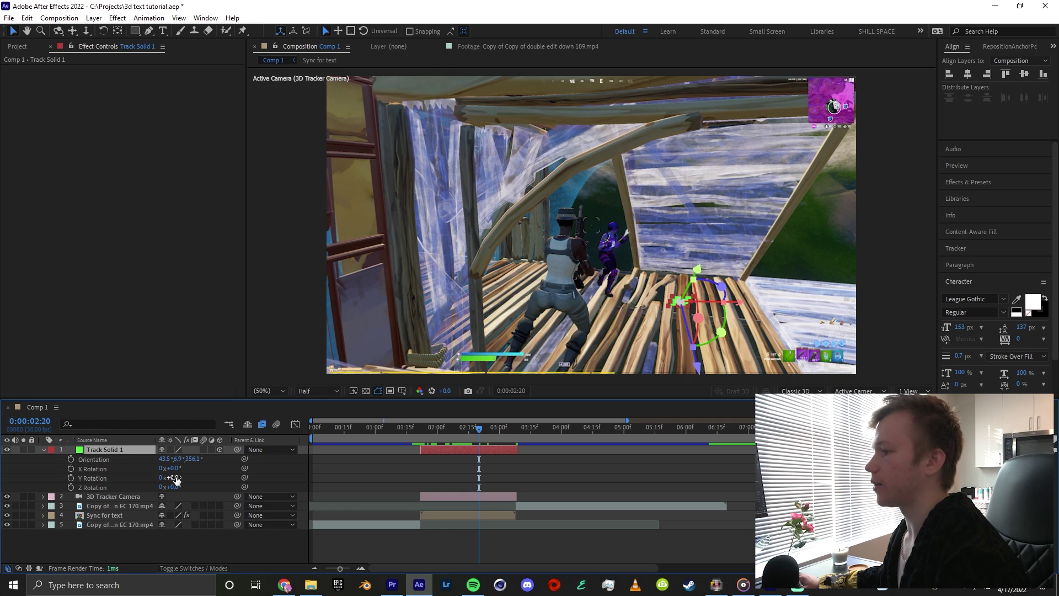
pyautogui.moveTo(175, 479); pyautogui.dragTo(167, 479)
pyautogui.hotkey('ctrl', 'z')
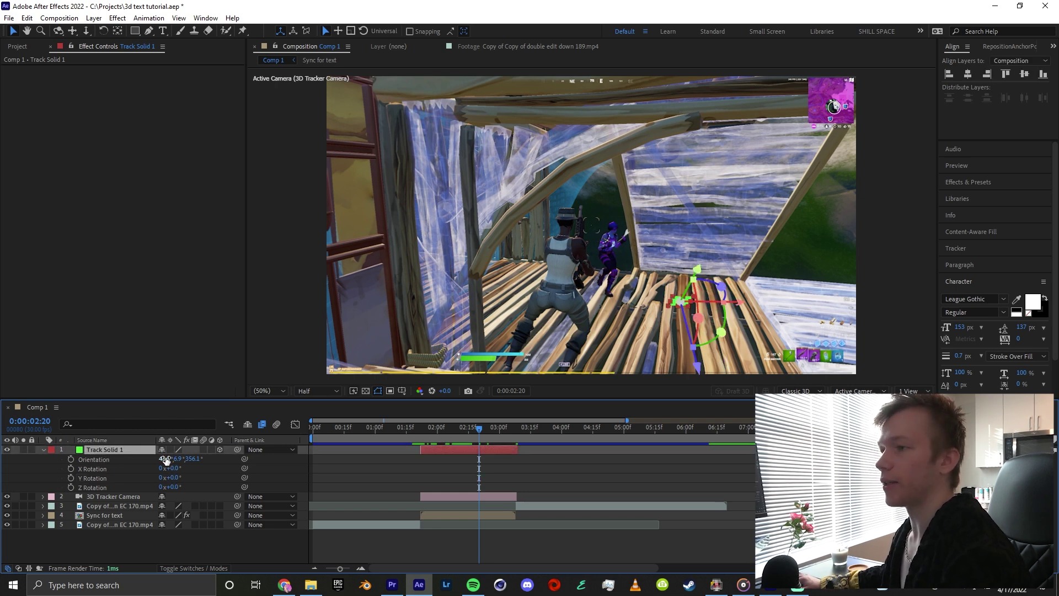
pyautogui.click(162, 459)
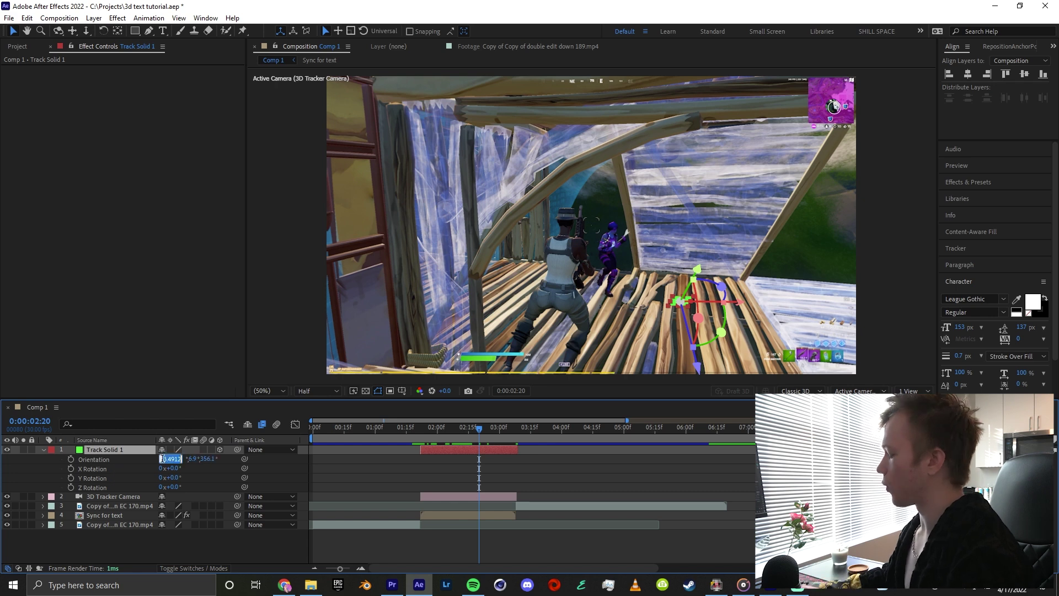
pyautogui.write('0')
pyautogui.press('Return')
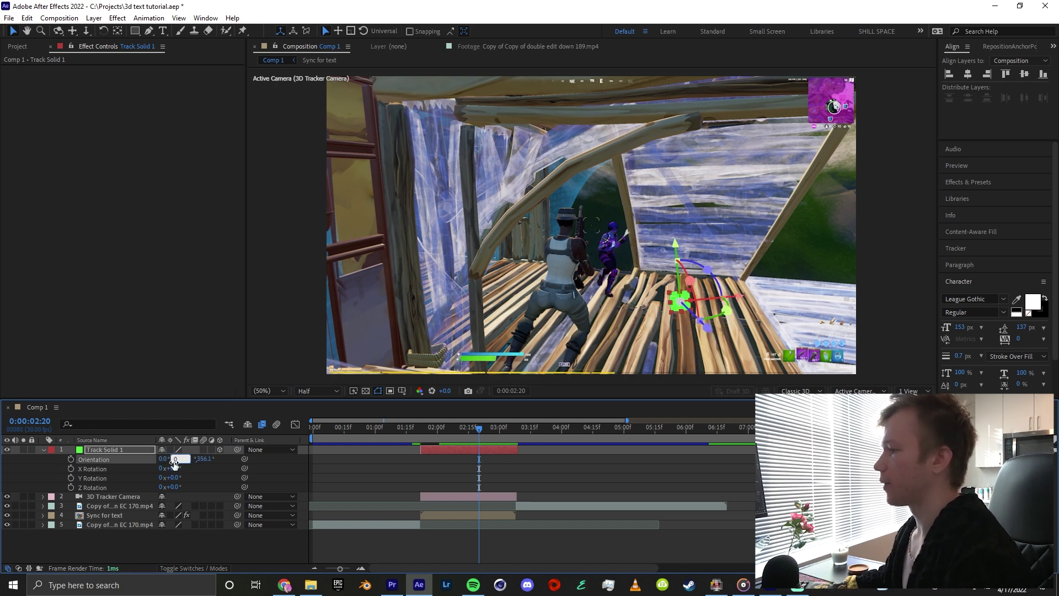
pyautogui.click(174, 463)
pyautogui.write('0')
pyautogui.press('Return')
pyautogui.write('0')
pyautogui.press('Return')
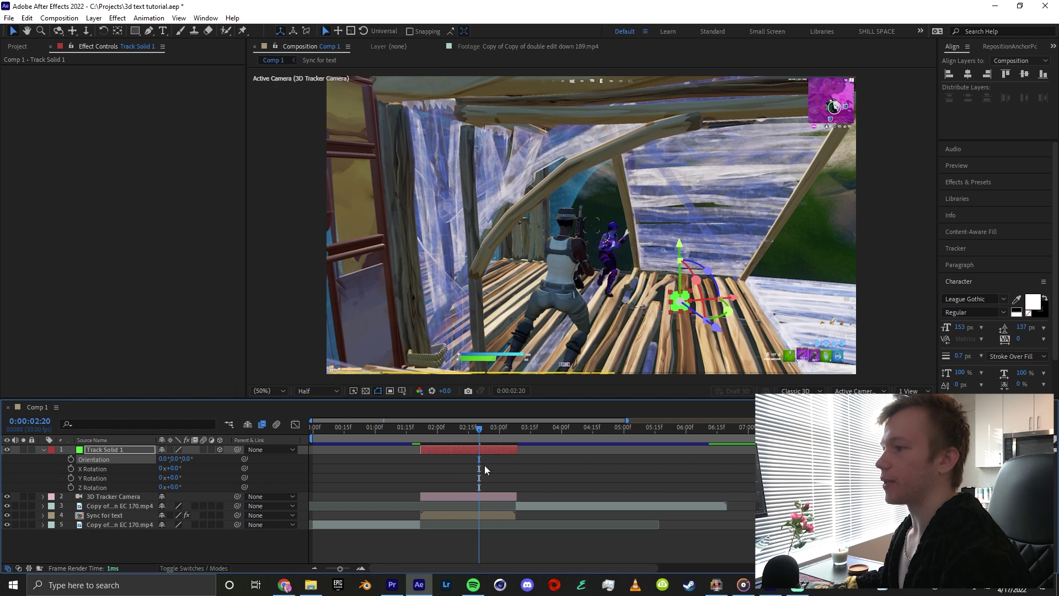
# Step: Rotate Track Solid 1 to X -73°, Y 1°, Z 27° and enlarge it to cover the floor beside the character, matching the floor plane
pyautogui.click(484, 465)
pyautogui.click(468, 435)
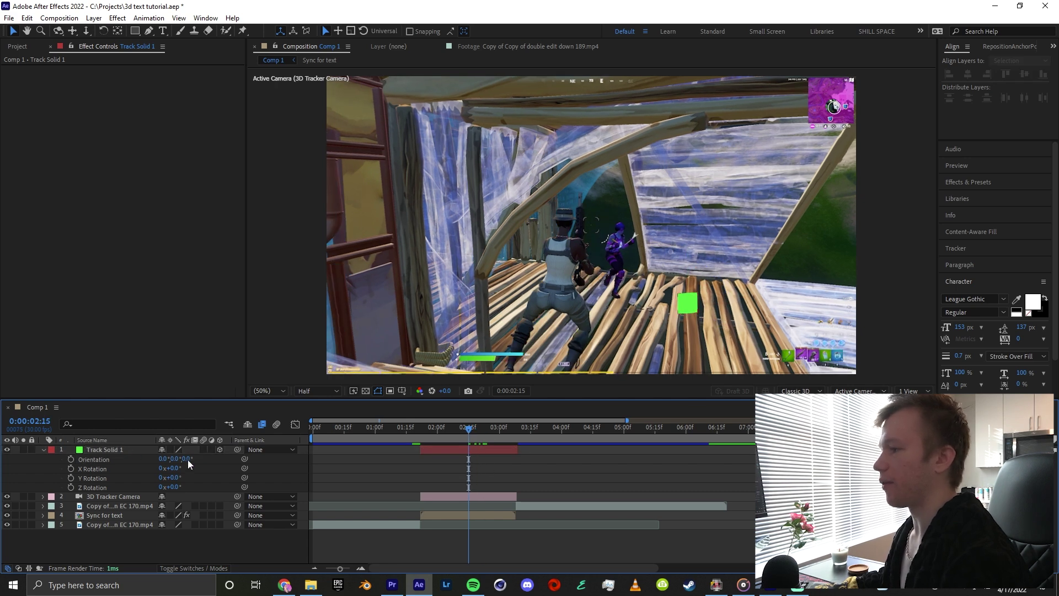
pyautogui.click(475, 450)
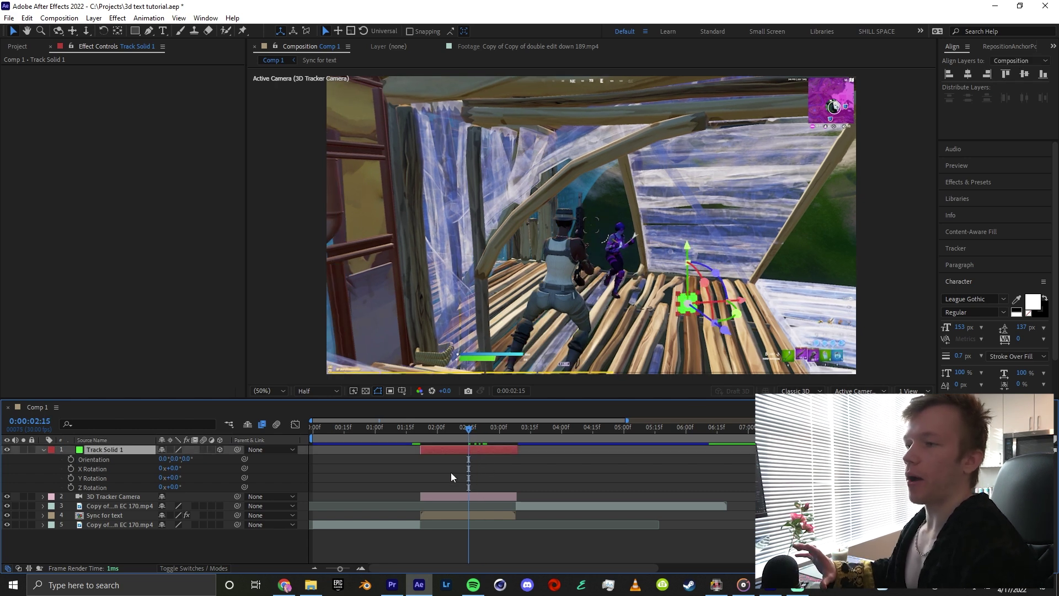
pyautogui.moveTo(175, 469); pyautogui.dragTo(194, 487)
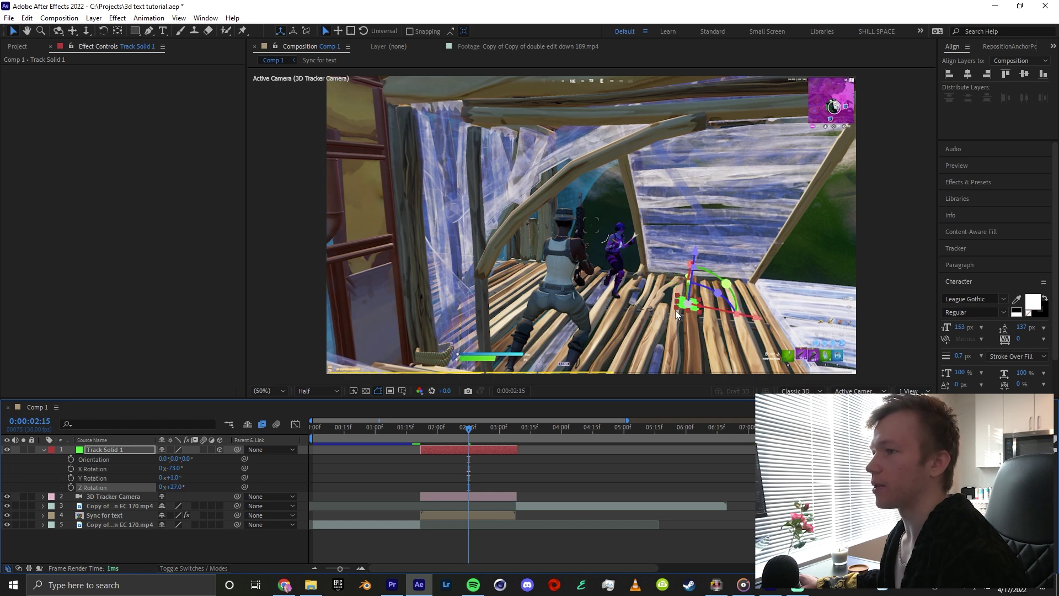
pyautogui.moveTo(675, 310); pyautogui.dragTo(608, 337)
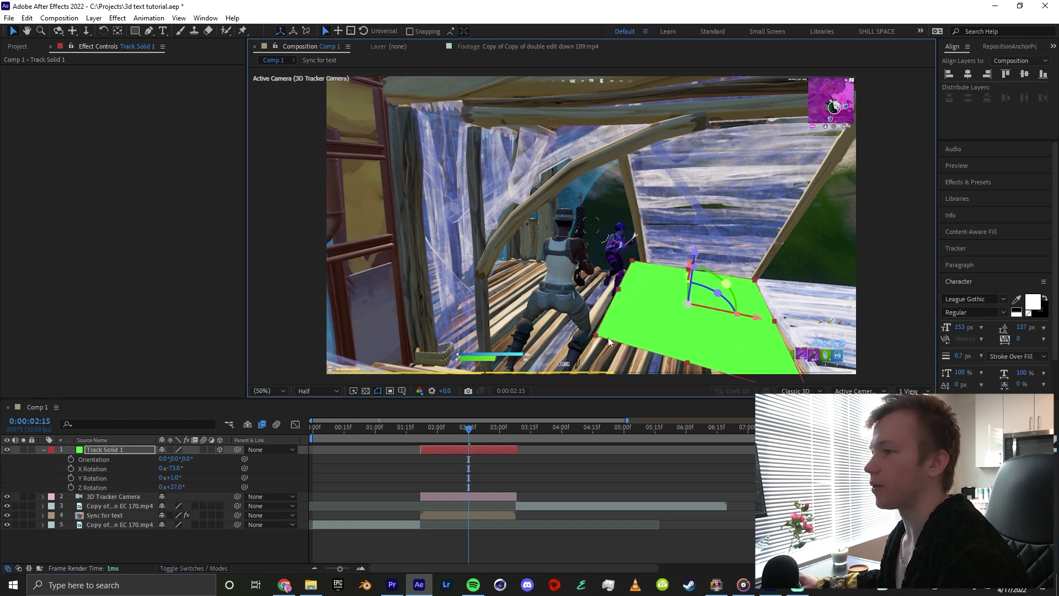
pyautogui.moveTo(470, 432)
pyautogui.mouseDown()
pyautogui.moveTo(500, 435)
pyautogui.moveTo(421, 439)
pyautogui.moveTo(465, 446)
pyautogui.mouseUp()
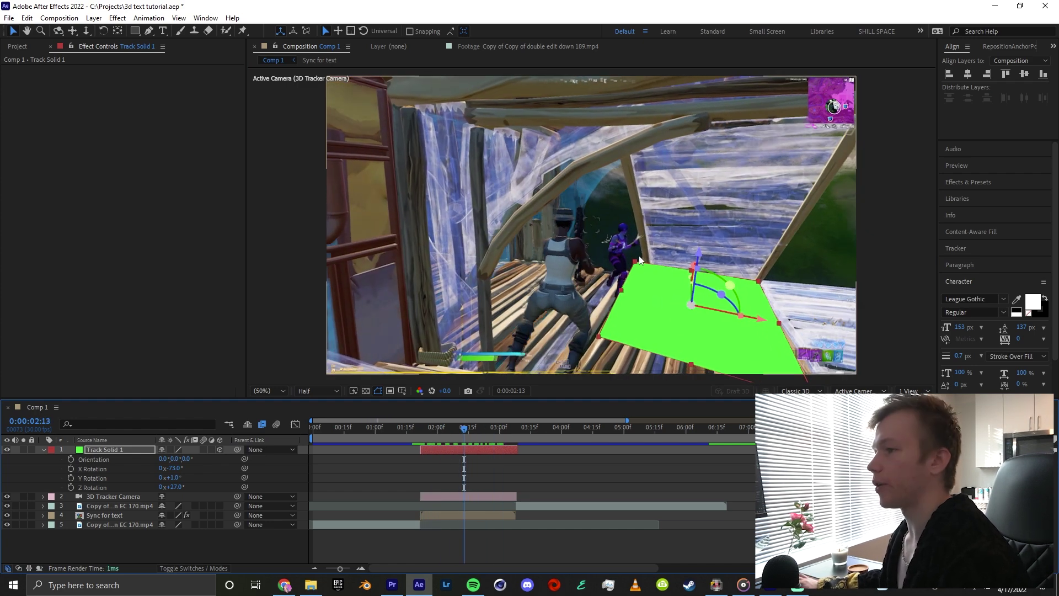
# Step: Add a text layer reading "Vamp" over the character and set it in all caps
pyautogui.hotkey('ctrl', 't')
pyautogui.click(568, 246)
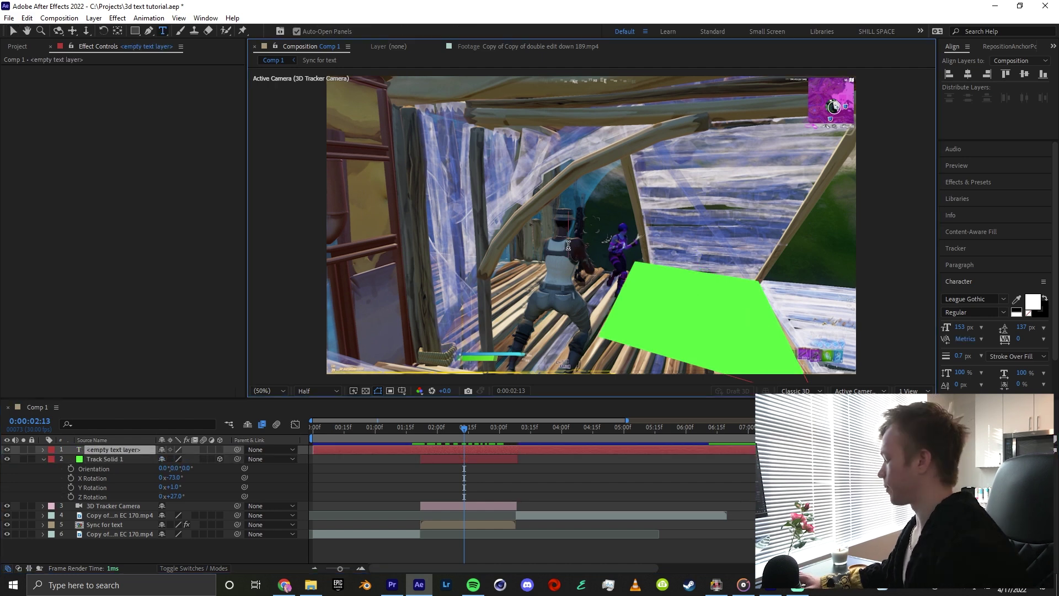
pyautogui.write('Vamp')
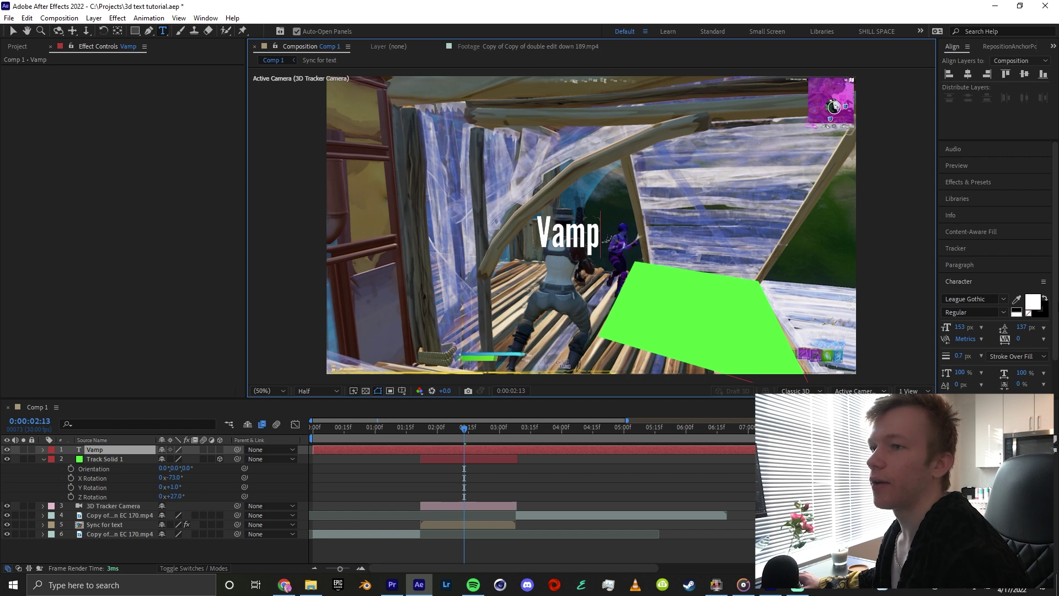
pyautogui.moveTo(1054, 320); pyautogui.dragTo(1054, 358)
pyautogui.hotkey('ctrl', 'a')
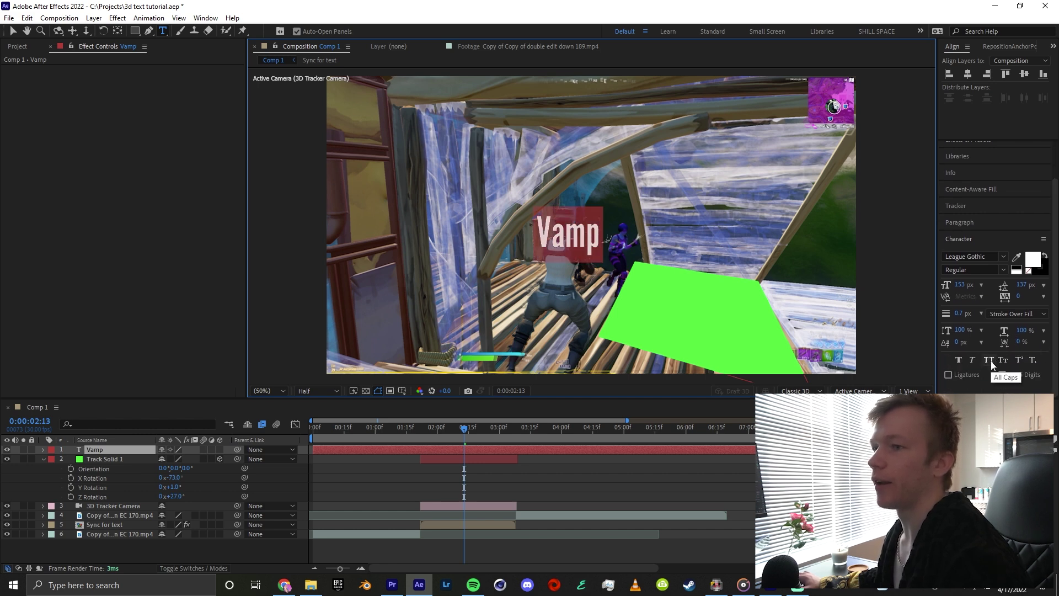
pyautogui.click(990, 361)
# Step: Make the Vamp text layer 3D and copy Track Solid 1's position, scale, orientation and rotation values onto it
pyautogui.click(505, 429)
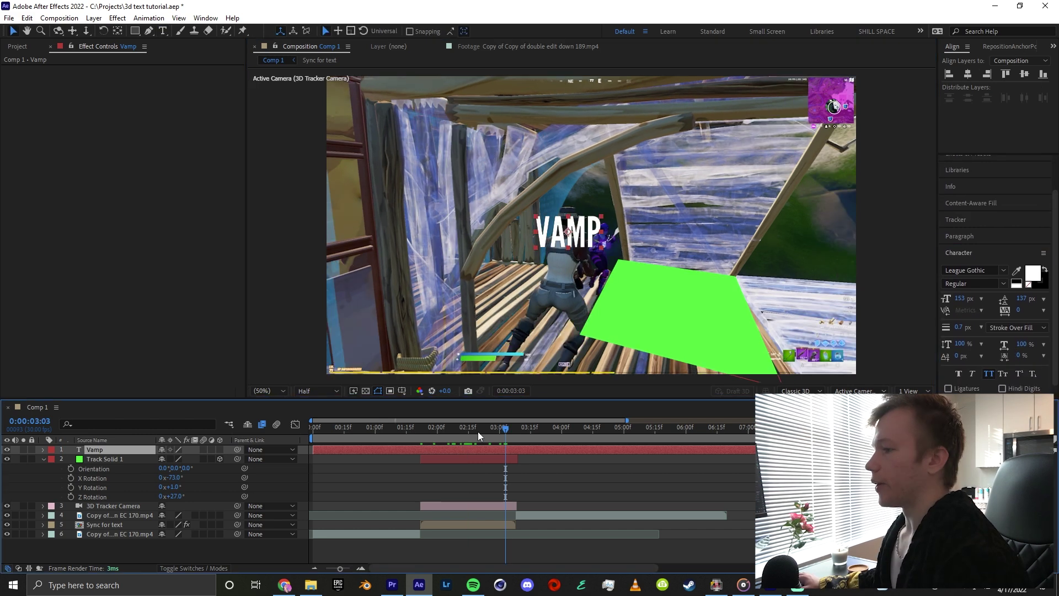
pyautogui.click(480, 431)
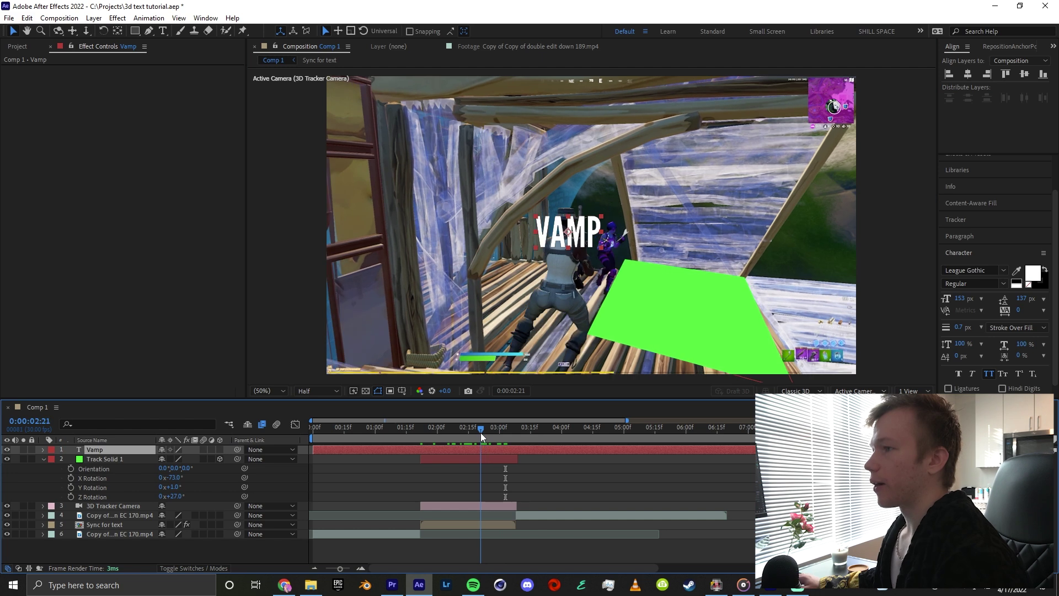
pyautogui.click(219, 450)
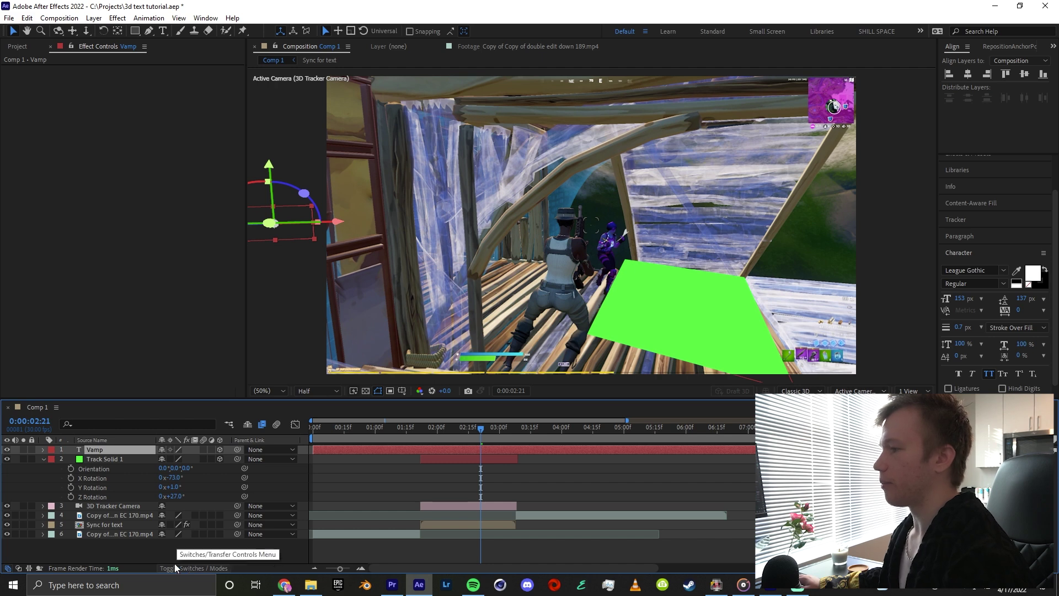
pyautogui.click(134, 460)
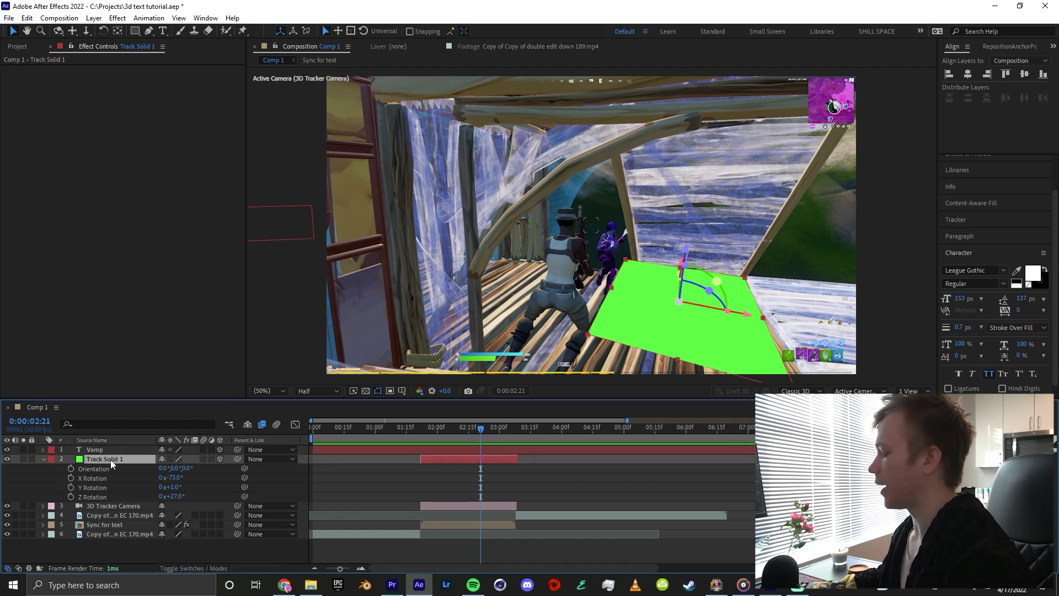
pyautogui.press('p')
pyautogui.hotkey('shift', 'r')
pyautogui.hotkey('shift', 's')
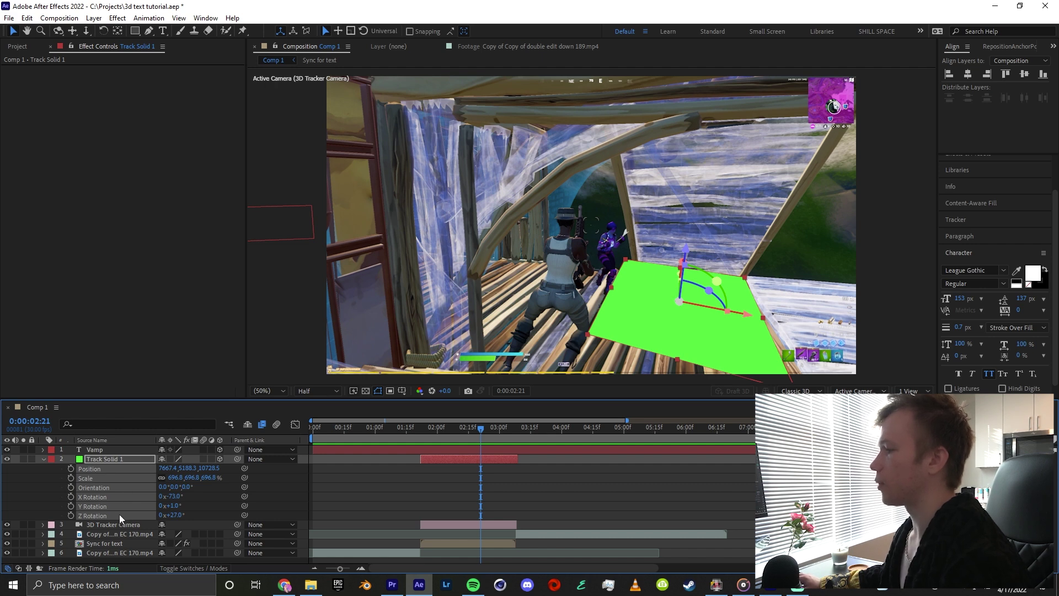
pyautogui.click(111, 451)
pyautogui.hotkey('ctrl', 'v')
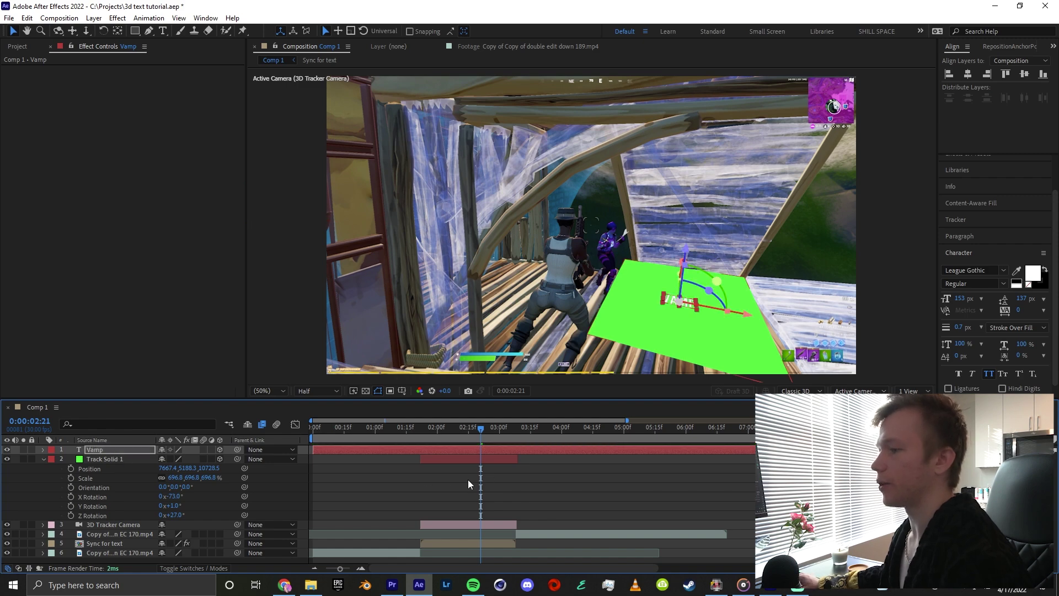
# Step: Trim the Vamp text layer to the span of Track Solid 1, starting at 0:00:01:22 and ending at about 0:00:03:08
pyautogui.click(421, 437)
pyautogui.hotkey('alt', '[')
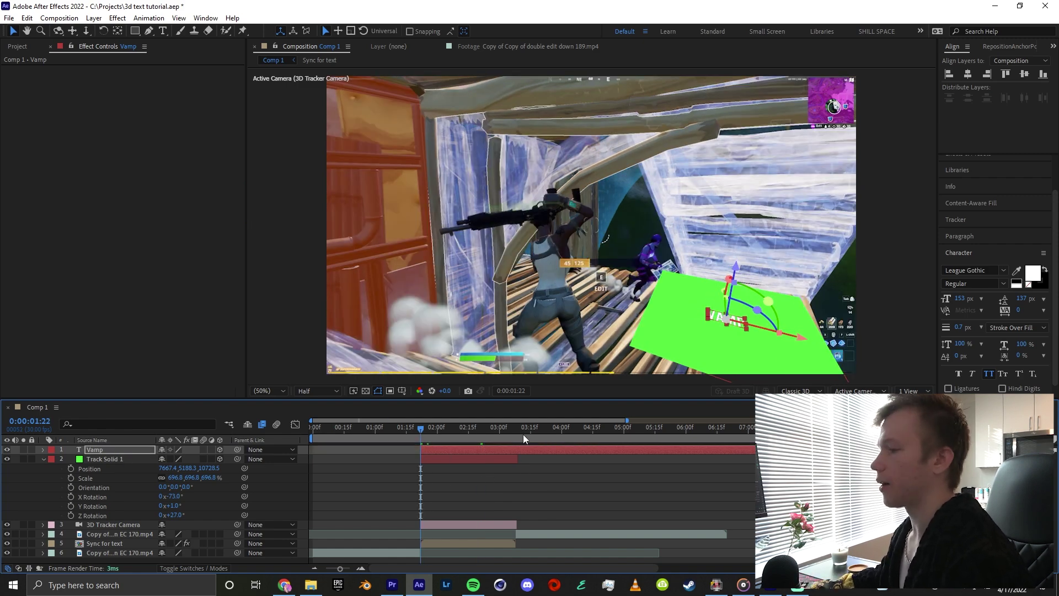
pyautogui.click(518, 435)
pyautogui.hotkey('alt', ']')
pyautogui.moveTo(518, 435); pyautogui.dragTo(492, 433)
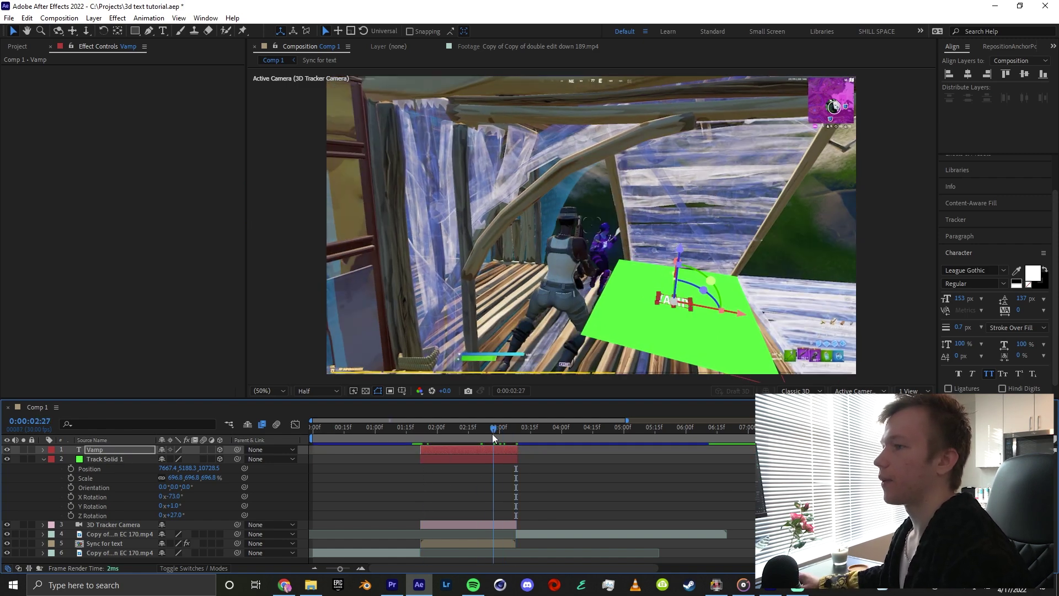
# Step: Hide Track Solid 1 and scale up the Vamp text so it spans most of the floor area beside the character
pyautogui.click(8, 458)
pyautogui.click(99, 458)
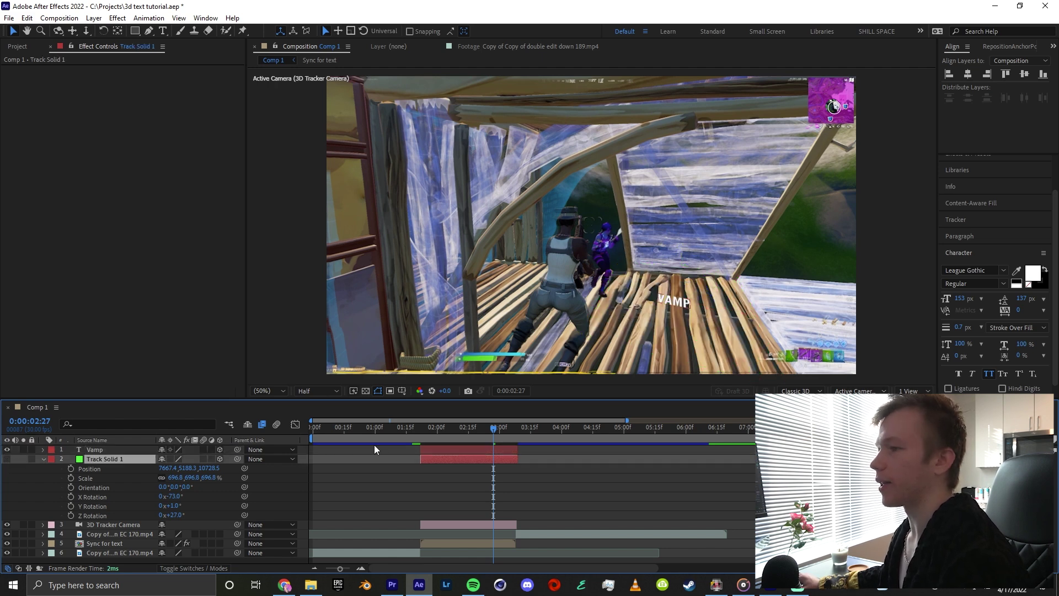
pyautogui.click(483, 450)
pyautogui.press('s')
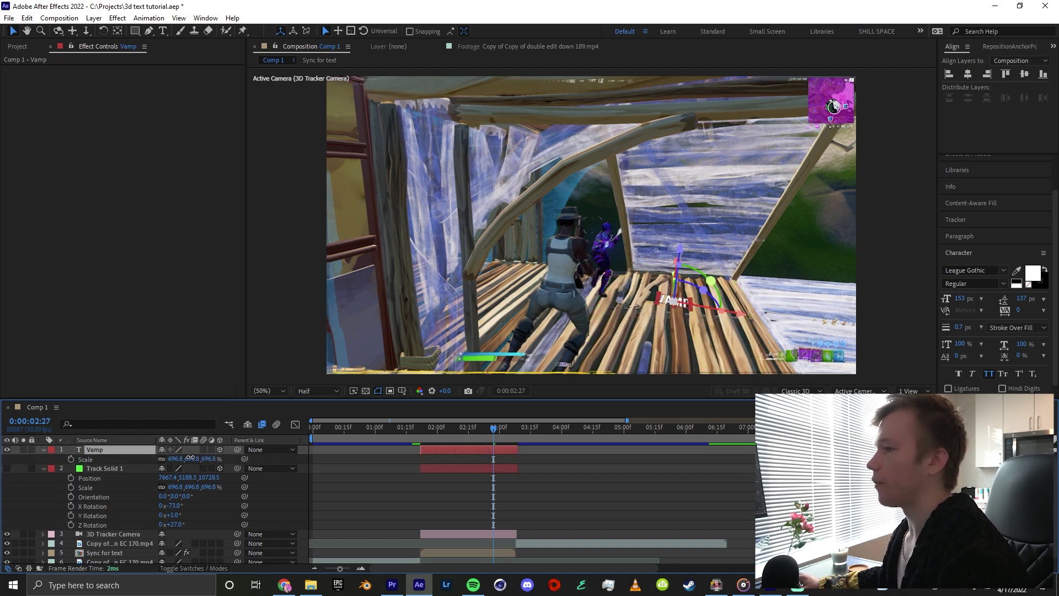
pyautogui.moveTo(191, 457); pyautogui.dragTo(1037, 375)
# Step: Rotate the Vamp text to X -82°, Y 6°, Z -59° so it lies along the floorboards
pyautogui.press('r')
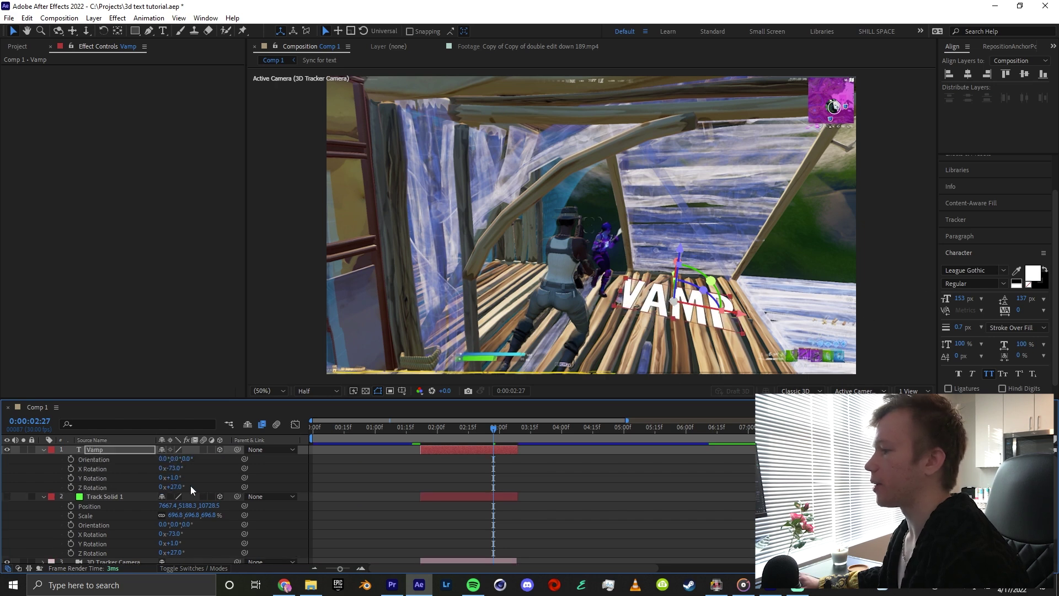
pyautogui.moveTo(174, 478)
pyautogui.mouseDown()
pyautogui.moveTo(163, 479)
pyautogui.moveTo(175, 480)
pyautogui.moveTo(169, 468)
pyautogui.mouseUp()
pyautogui.moveTo(174, 487); pyautogui.dragTo(143, 498)
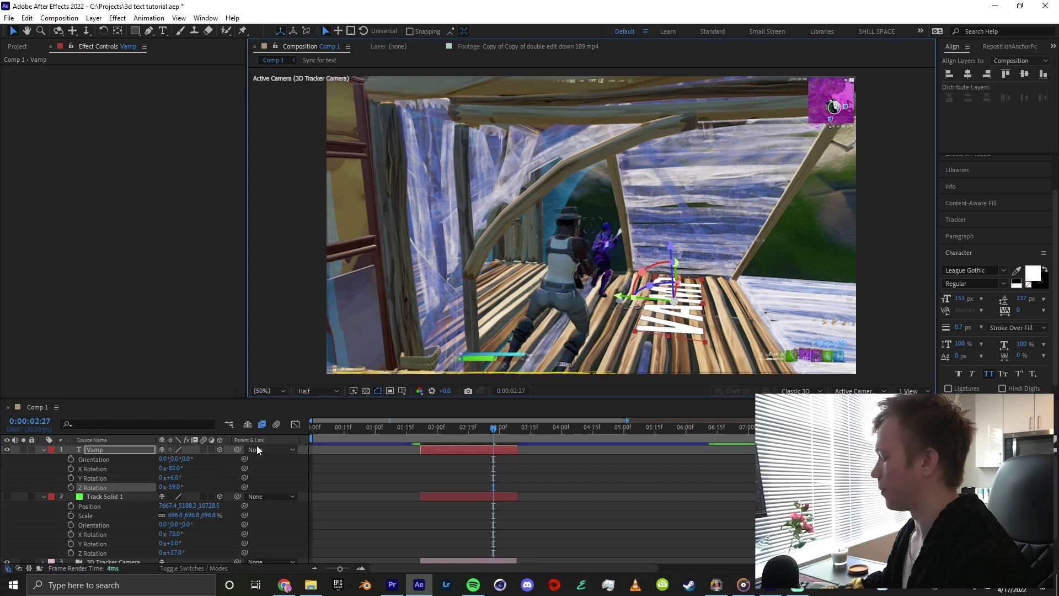
# Step: Keyframe the Vamp text's position from 2911.4, 5594.3, 3087.5 at 0:00:01:22 to 6761.4, 5094.3, 8667.5 at about 0:00:02:13, and preview it
pyautogui.hotkey('shift', 'p')
pyautogui.moveTo(210, 459); pyautogui.dragTo(135, 460)
pyautogui.moveTo(494, 429); pyautogui.dragTo(422, 434)
pyautogui.click(71, 458)
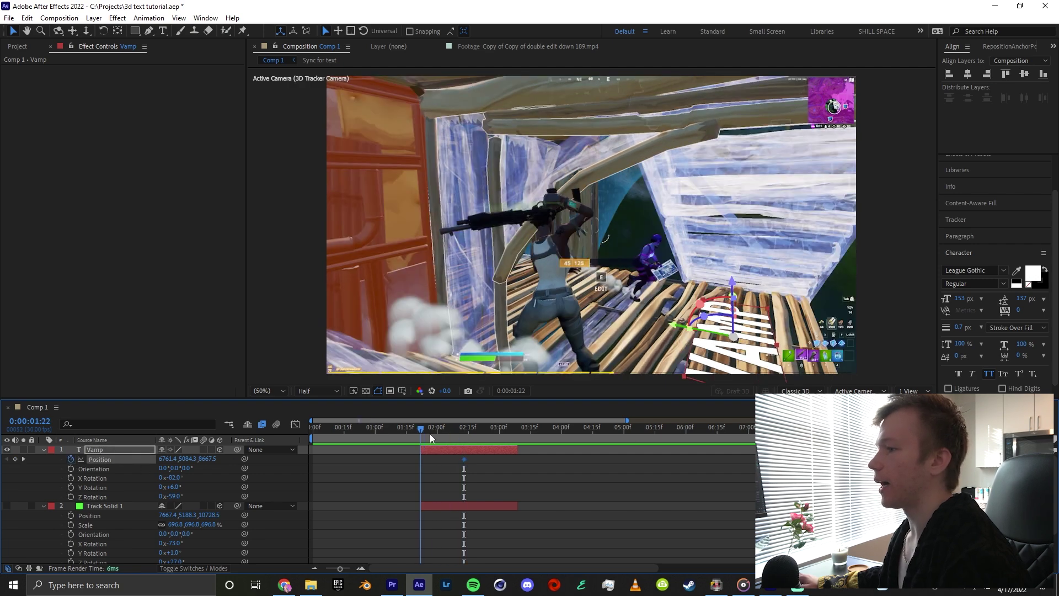
pyautogui.moveTo(204, 462); pyautogui.dragTo(398, 436)
pyautogui.press('space')
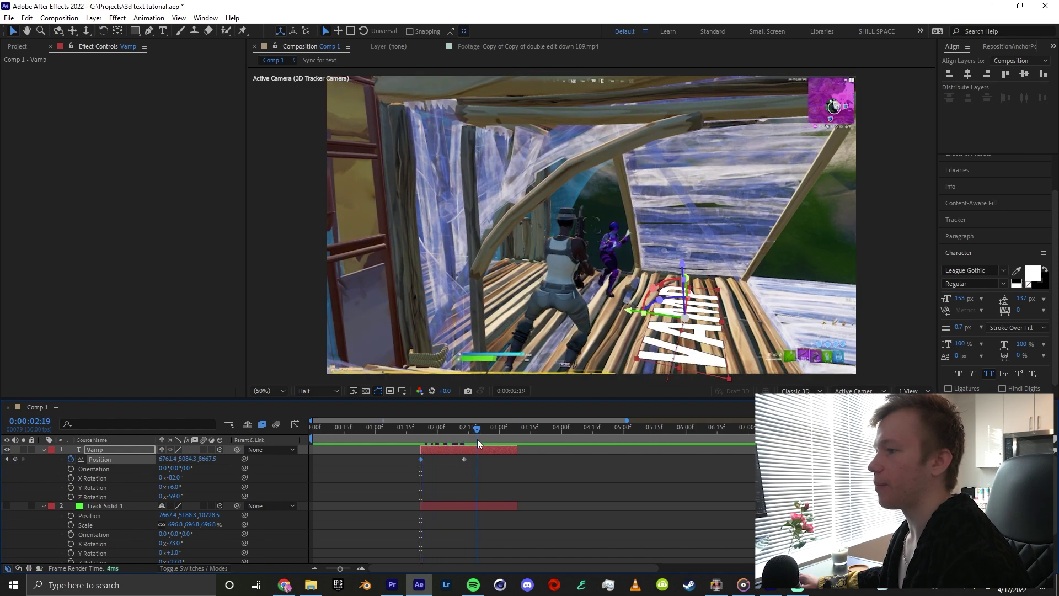
# Step: Move the Vamp text's ending position keyframe to about 0:00:03:01 and apply Easy Ease to both position keyframes
pyautogui.click(478, 439)
pyautogui.moveTo(463, 459); pyautogui.dragTo(501, 461)
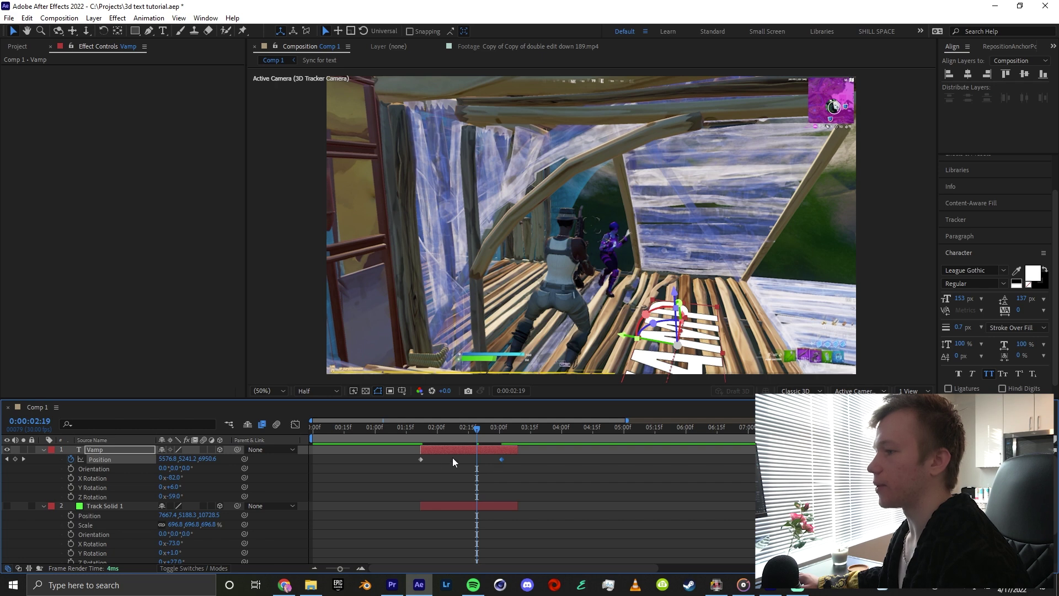
pyautogui.press('F9')
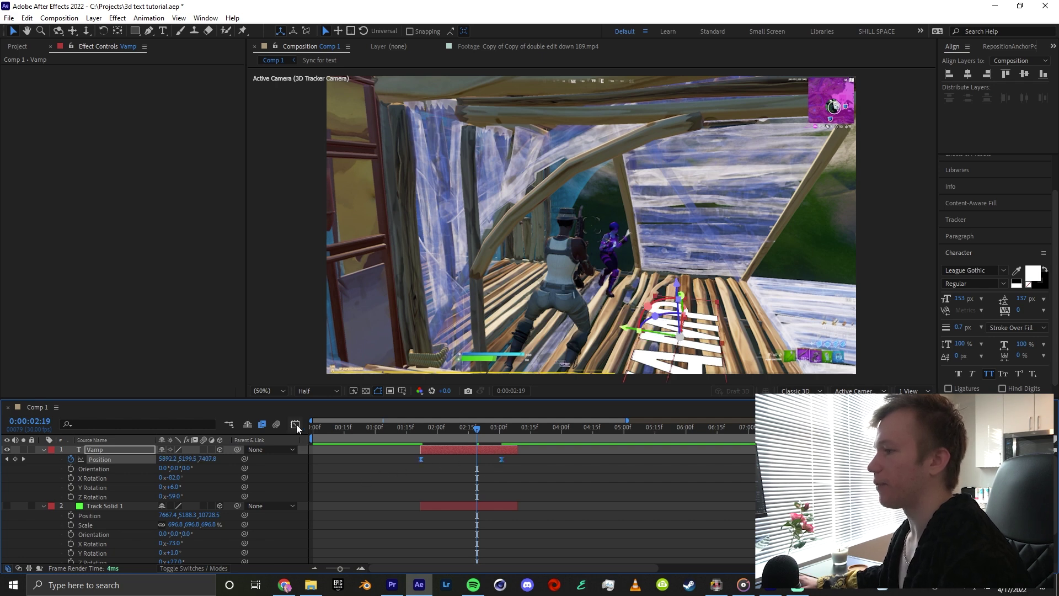
# Step: Open the speed graph for the Vamp text's position and shape the curve into an early peak with a long, gradual slowdown
pyautogui.click(296, 424)
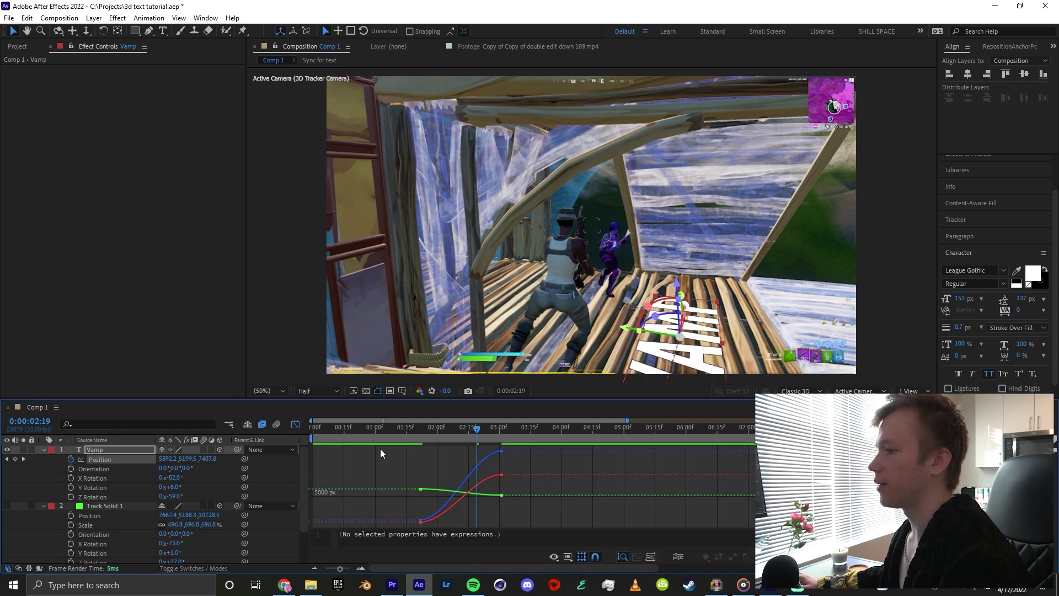
pyautogui.rightClick(480, 467)
pyautogui.click(521, 372)
pyautogui.scroll(3, 476, 491)
pyautogui.moveTo(499, 499); pyautogui.dragTo(563, 484)
pyautogui.moveTo(718, 475); pyautogui.dragTo(581, 534)
pyautogui.moveTo(570, 510); pyautogui.dragTo(622, 523)
pyautogui.scroll(-1, 660, 511)
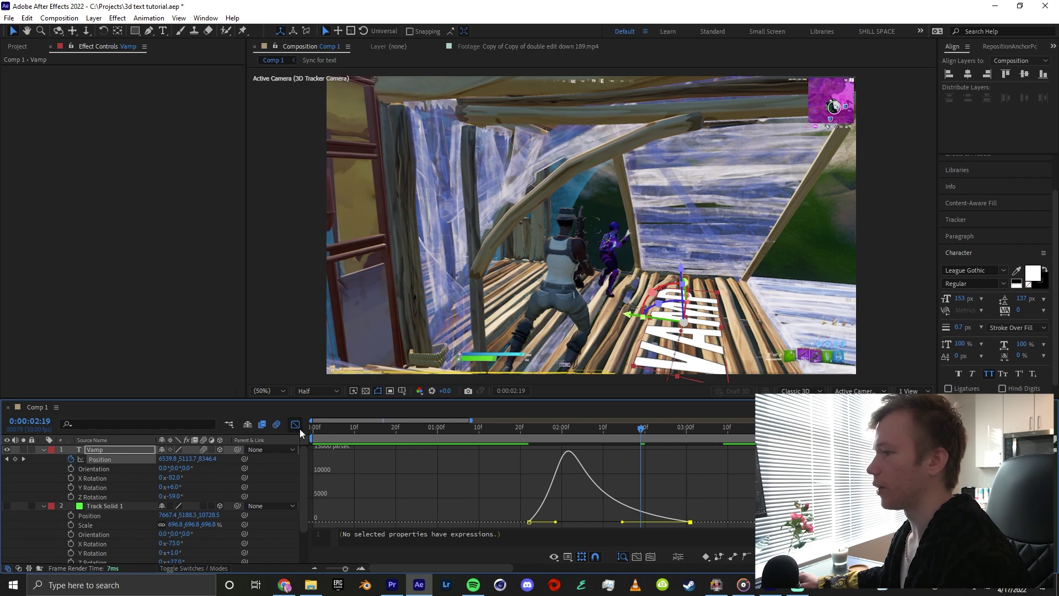
# Step: Preview the text animation, move the ending position keyframe to about 0:00:02:19, lengthen the starting keyframe's ease, and preview again
pyautogui.moveTo(529, 433); pyautogui.dragTo(471, 457)
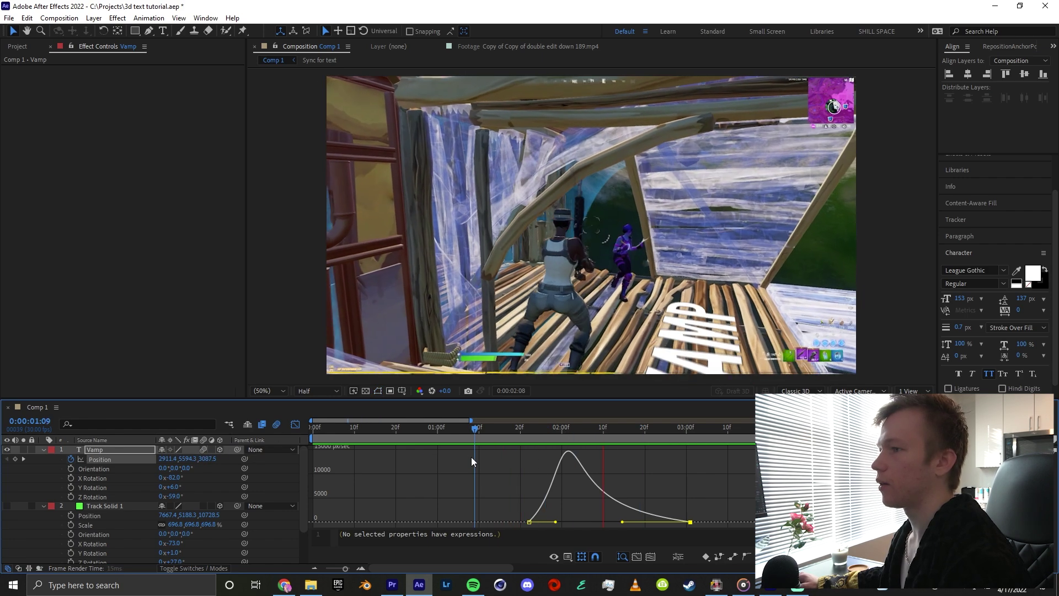
pyautogui.press('space')
pyautogui.moveTo(690, 522); pyautogui.dragTo(641, 522)
pyautogui.moveTo(546, 522); pyautogui.dragTo(584, 521)
pyautogui.click(458, 429)
pyautogui.press('space')
pyautogui.press('space')
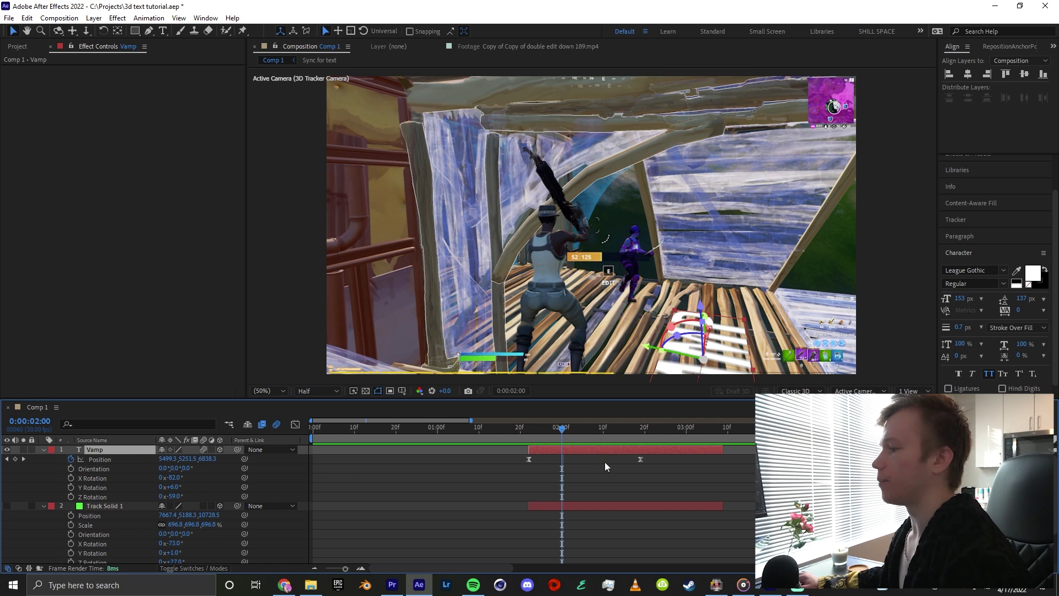
# Step: Duplicate the Vamp text layer, show the copy's position, scale and rotation, and remove its position keyframes
pyautogui.hotkey('ctrl', 'd')
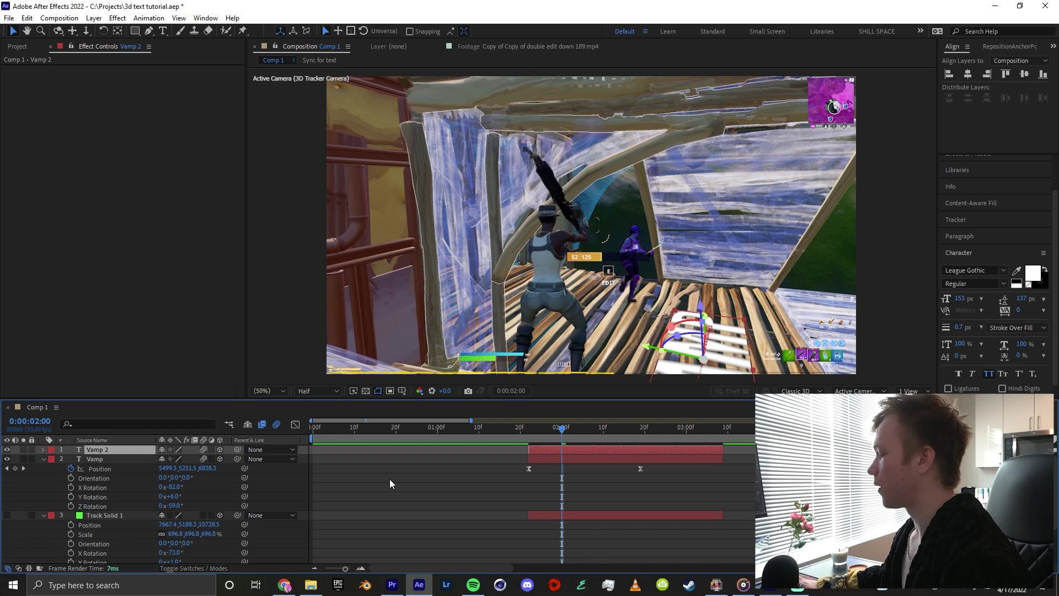
pyautogui.press('r')
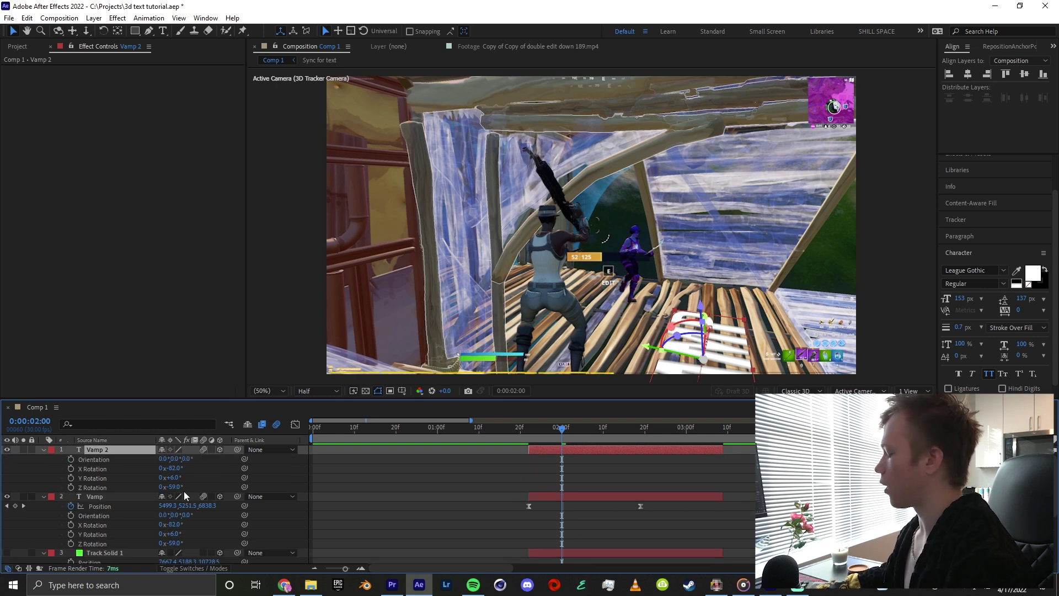
pyautogui.hotkey('shift', 'p')
pyautogui.hotkey('shift', 's')
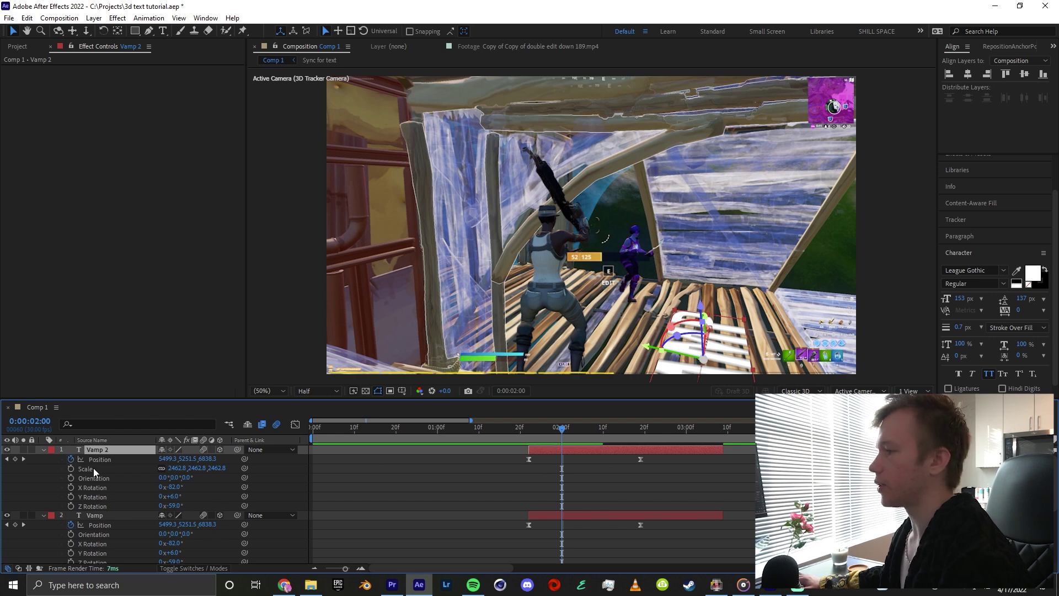
pyautogui.click(70, 459)
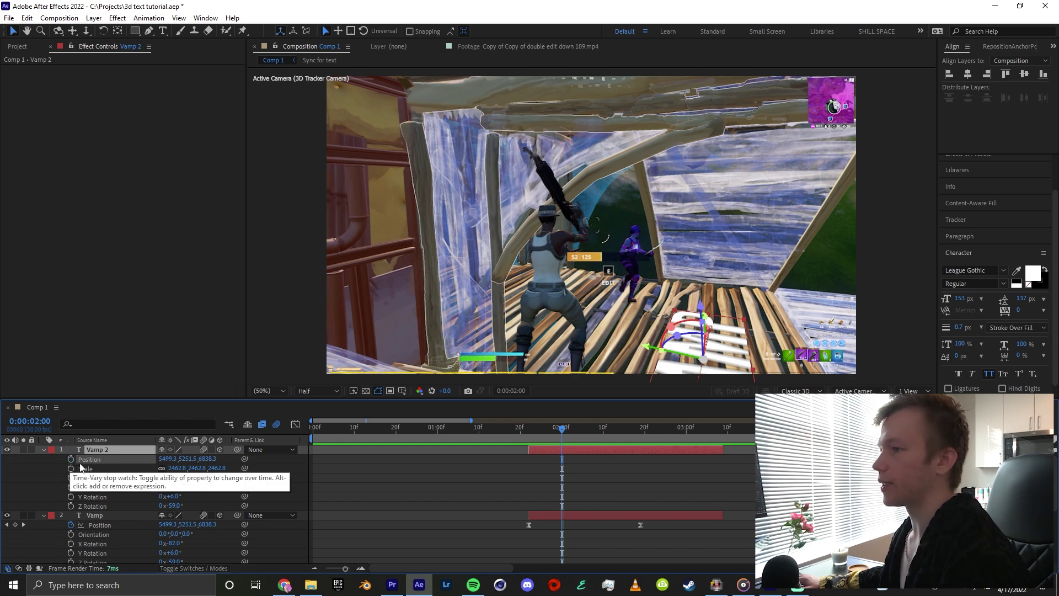
# Step: At 0:00:02:15, replace the duplicate layer's text with ANTHEM
pyautogui.click(602, 442)
pyautogui.moveTo(618, 438); pyautogui.dragTo(624, 440)
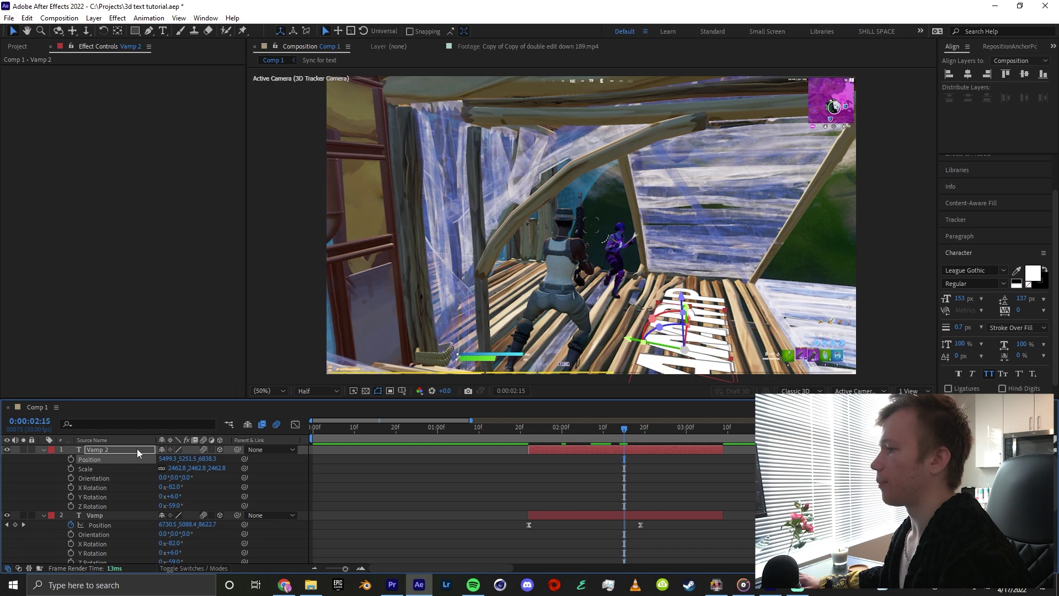
pyautogui.doubleClick(137, 453)
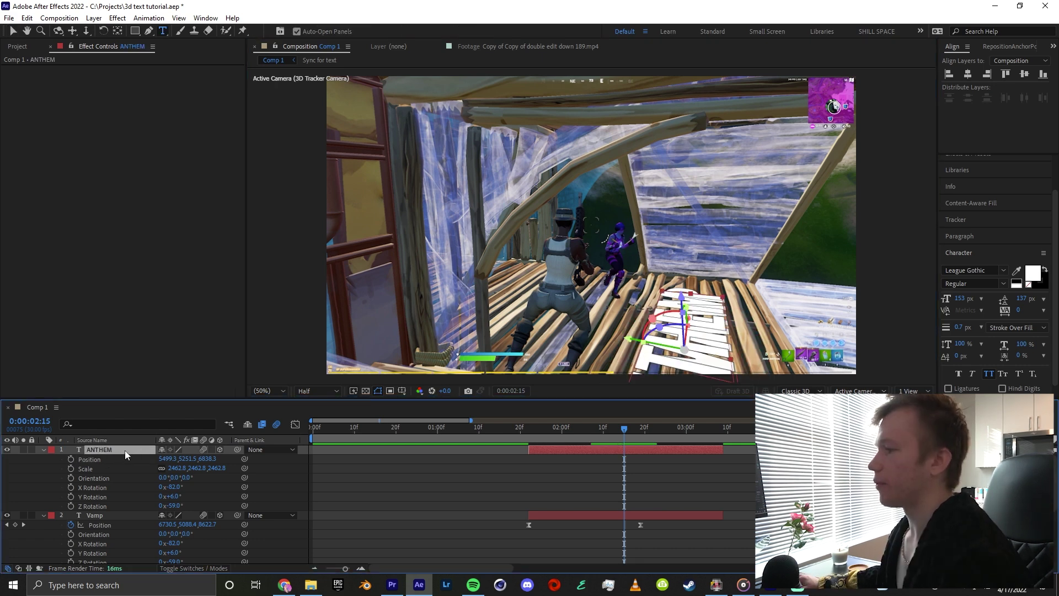
# Step: Stand the ANTHEM text against the wall with rotations X 41.8°, Y 109.2°, Z -35.4°, scale 2629.8 and position 10855.7, 4230.6, 10146.4
pyautogui.moveTo(174, 497); pyautogui.dragTo(251, 489)
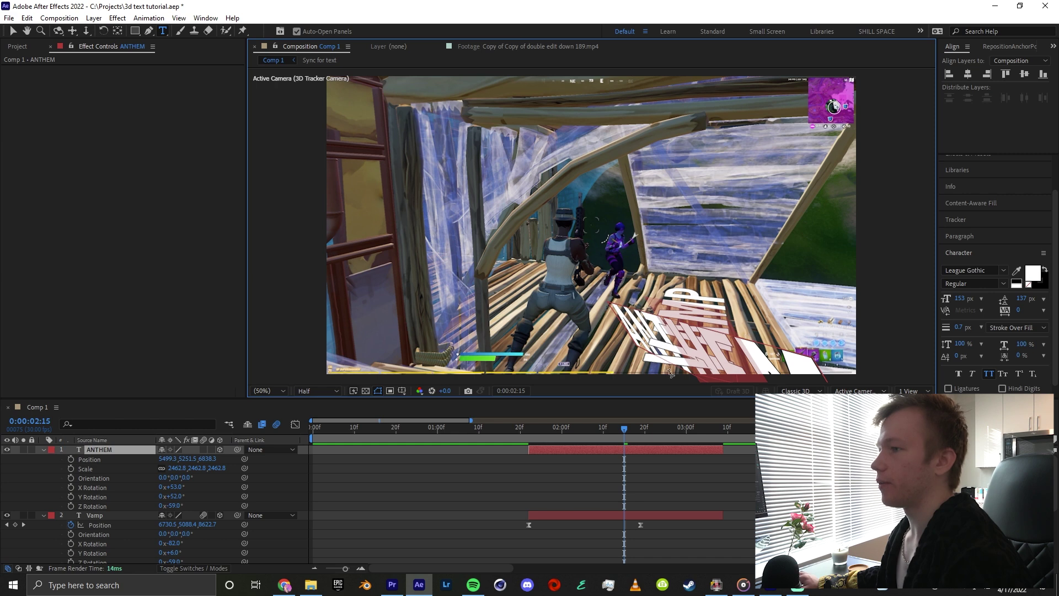
pyautogui.press('v')
pyautogui.moveTo(710, 367); pyautogui.dragTo(808, 294)
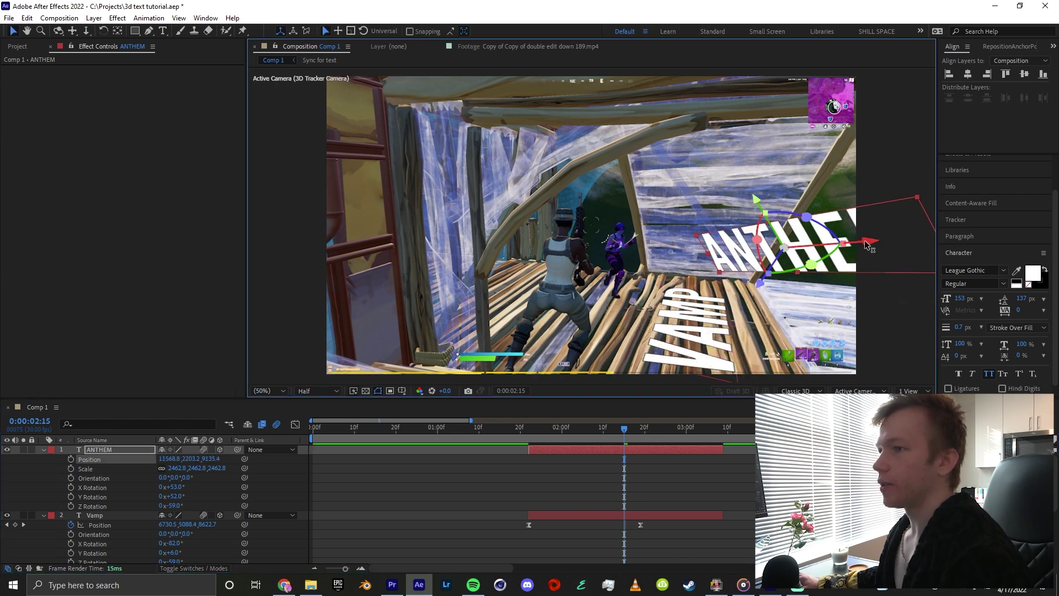
pyautogui.moveTo(865, 243); pyautogui.dragTo(845, 245)
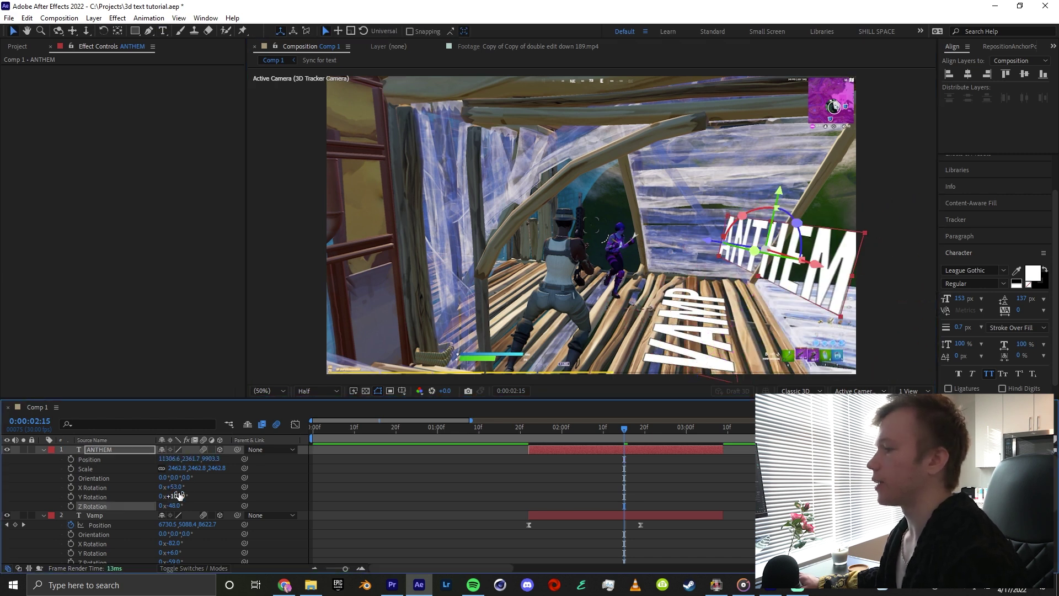
pyautogui.moveTo(178, 486); pyautogui.dragTo(119, 489)
pyautogui.click(175, 505)
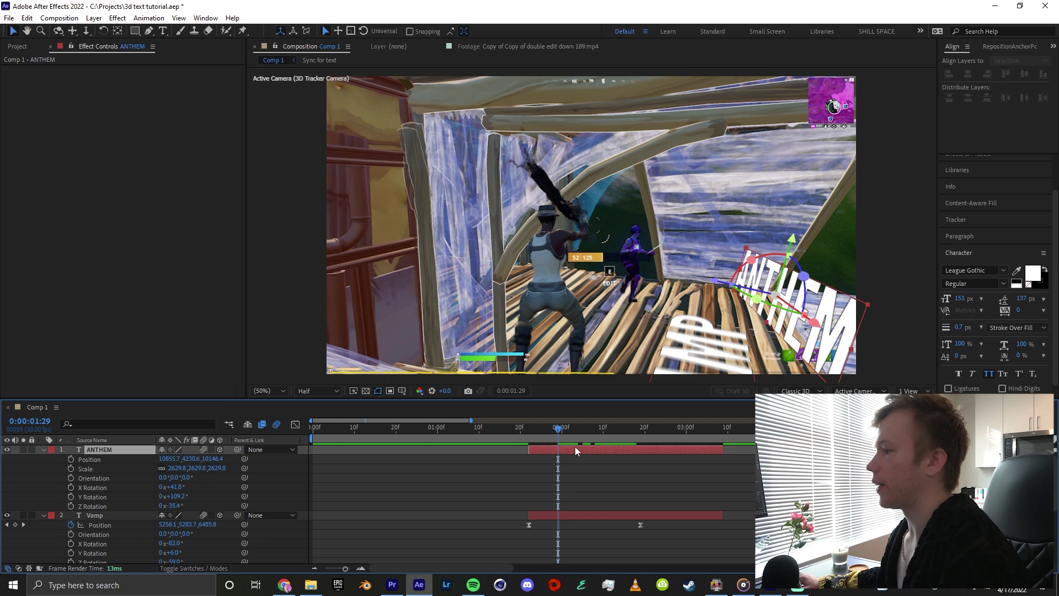
# Step: Keyframe ANTHEM dropping from high above the frame at 0:00:01:29 to Y position 4230.6 at about 0:00:02:21, with Easy Ease on both keyframes
pyautogui.click(70, 459)
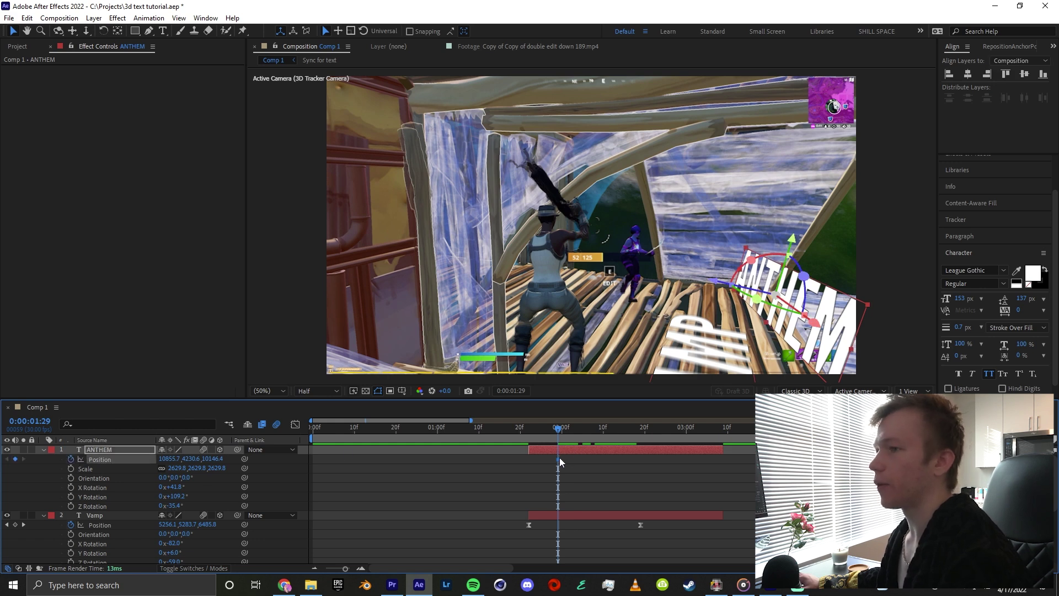
pyautogui.moveTo(559, 459); pyautogui.dragTo(641, 459)
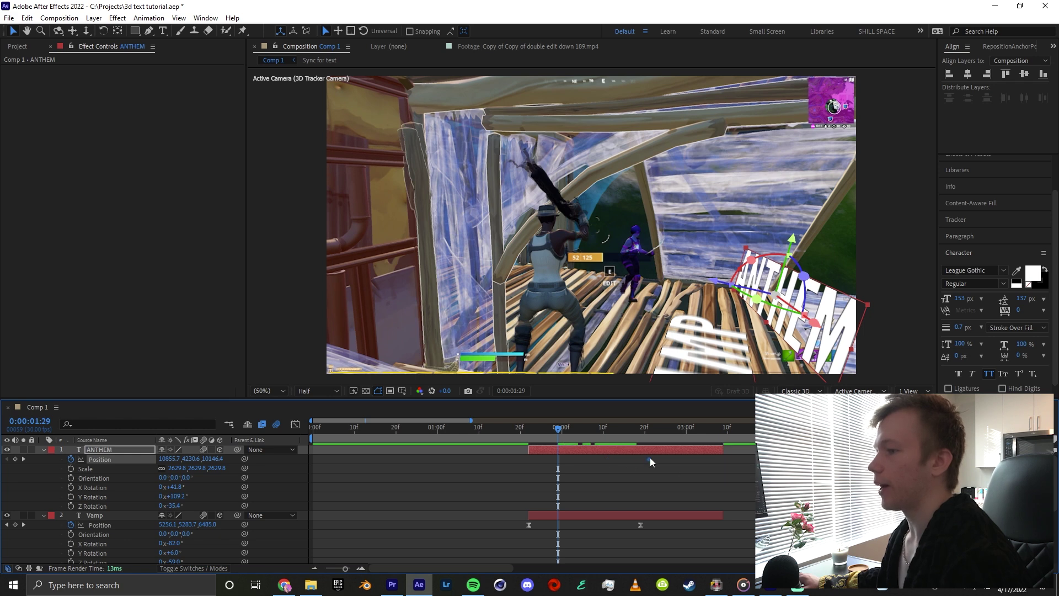
pyautogui.moveTo(145, 466); pyautogui.dragTo(97, 459)
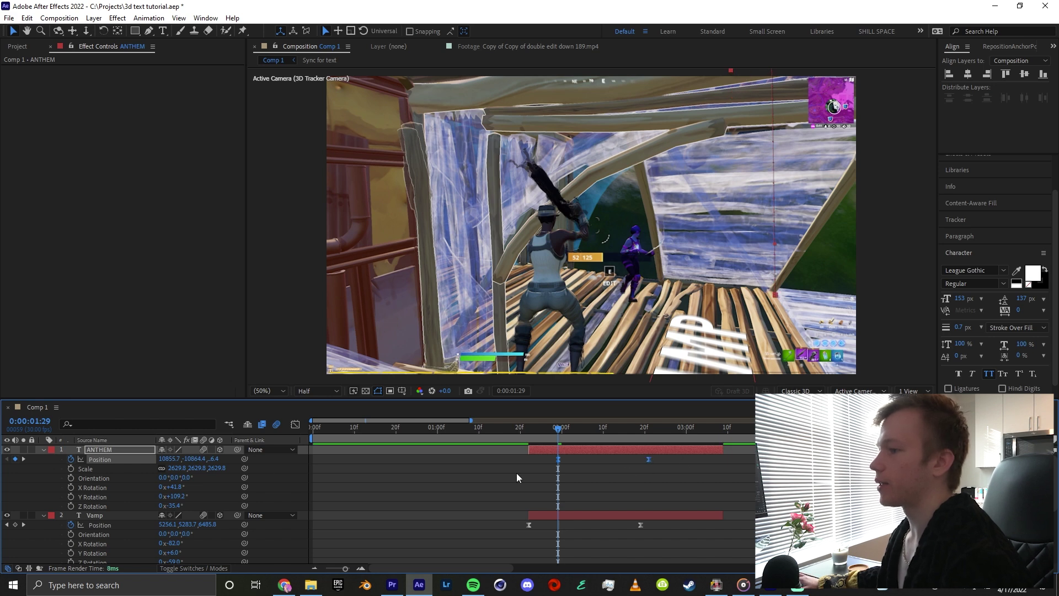
# Step: Shape ANTHEM's position speed graph into an earlier peak with a longer slowdown, and preview the drop
pyautogui.click(295, 424)
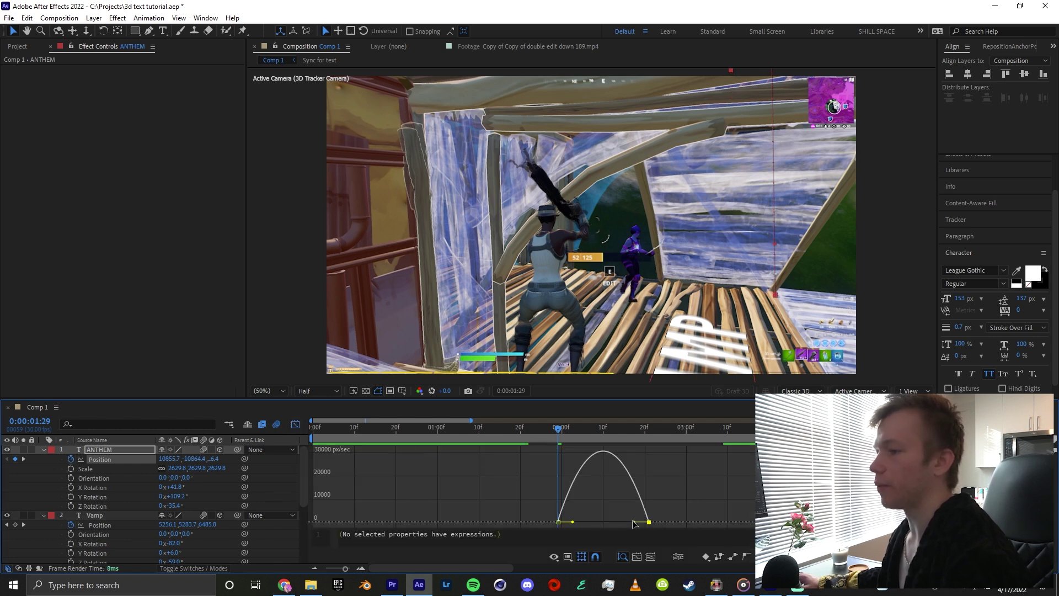
pyautogui.moveTo(633, 522); pyautogui.dragTo(603, 522)
pyautogui.click(496, 436)
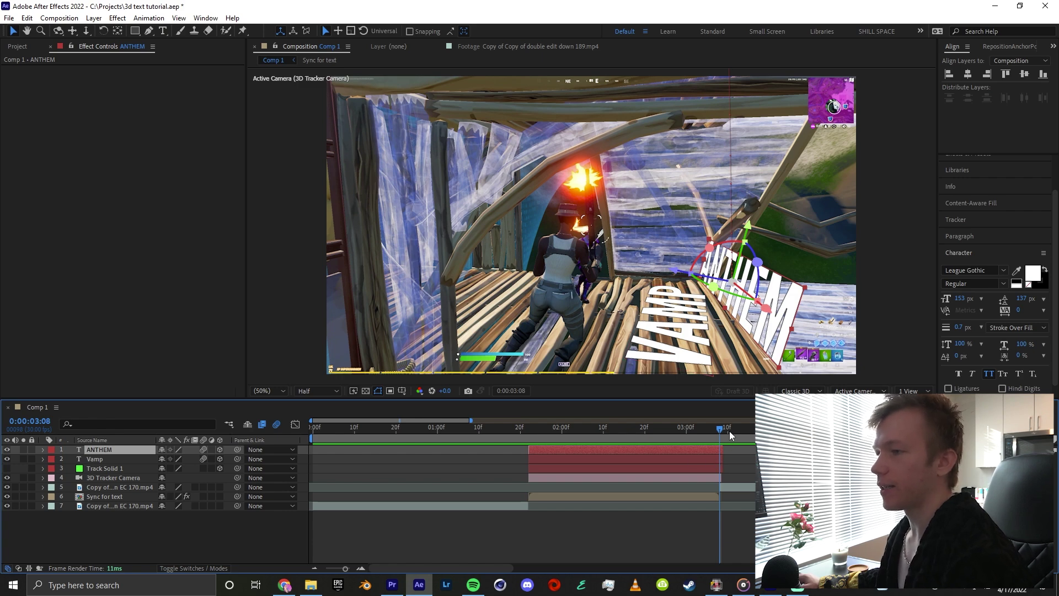
pyautogui.click(651, 435)
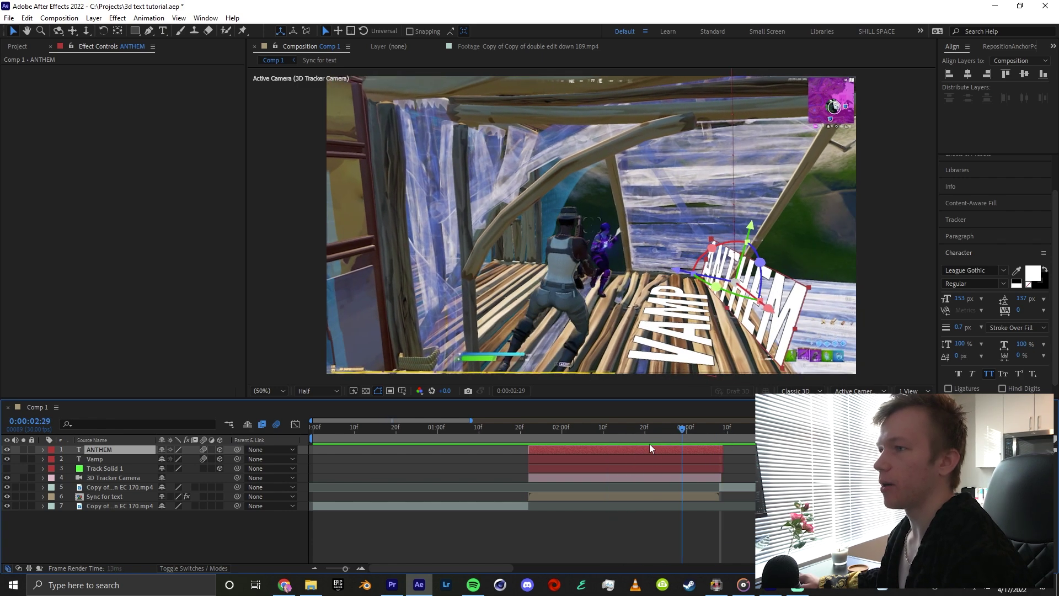
pyautogui.moveTo(650, 444); pyautogui.dragTo(711, 444)
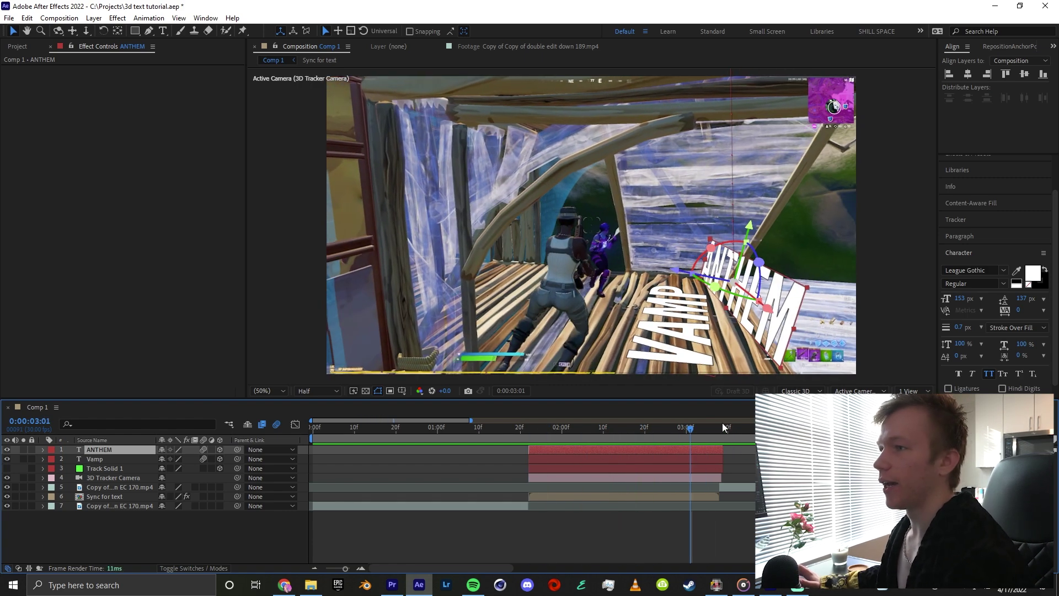
pyautogui.moveTo(692, 435); pyautogui.dragTo(644, 449)
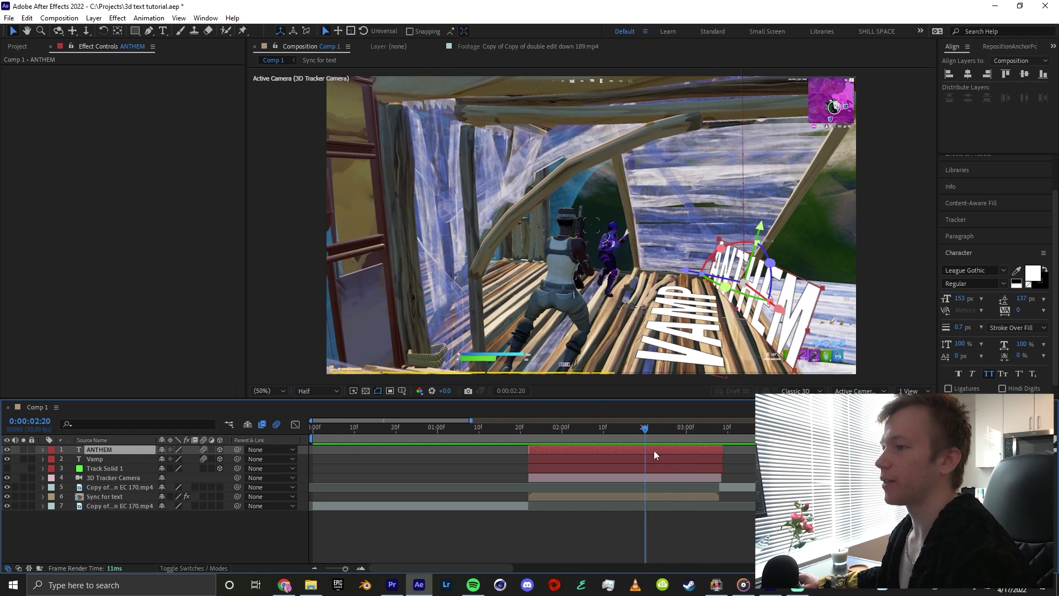
# Step: Apply the uni.Holomatrix II effect to the ANTHEM text and turn on Disable Time FX
pyautogui.hotkey('ctrl', 'space')
pyautogui.write('Col')
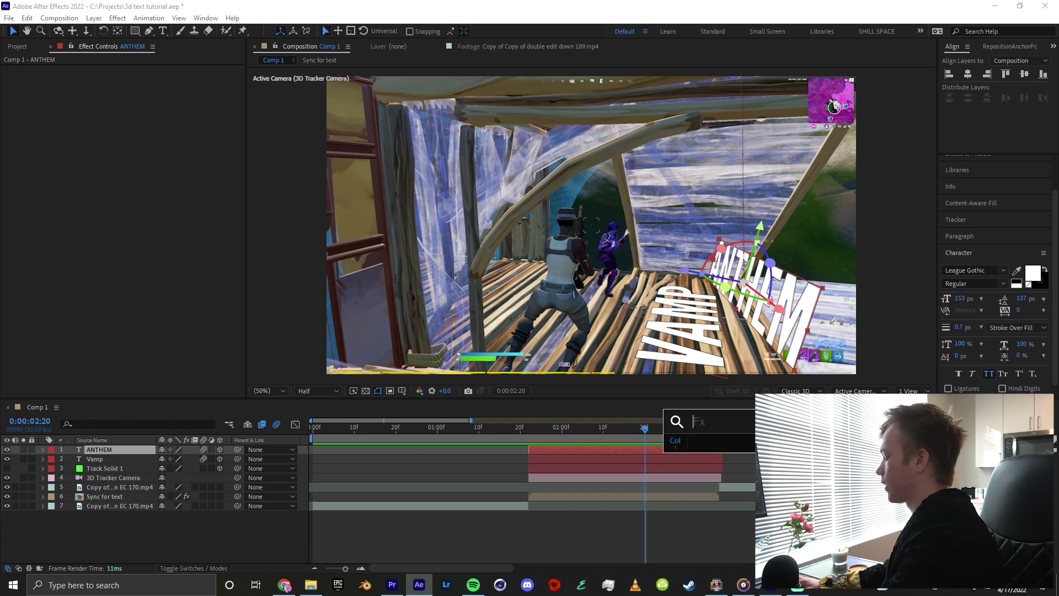
pyautogui.write('holoma')
pyautogui.press('Return')
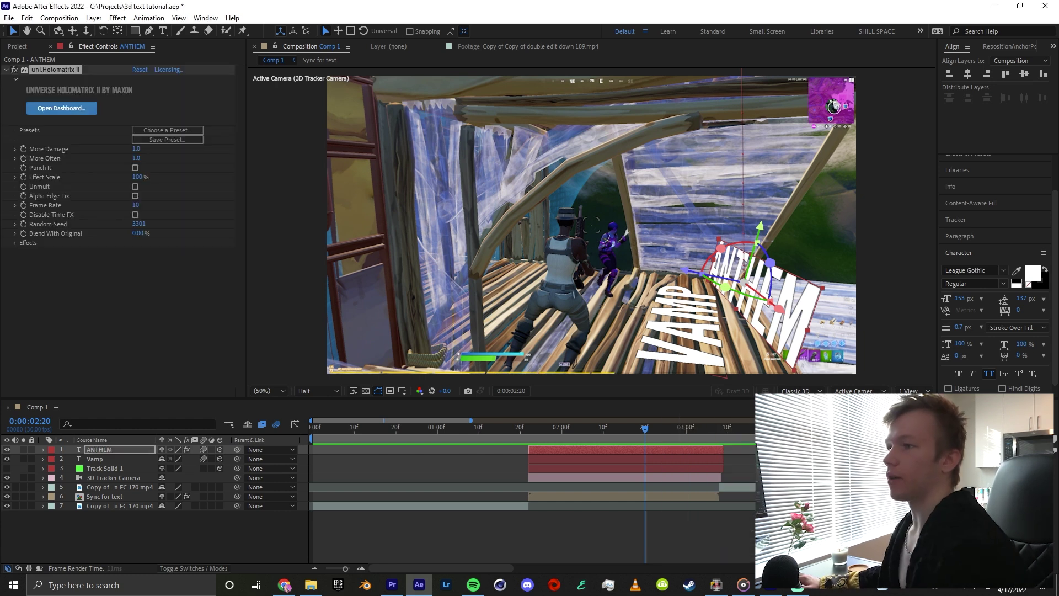
pyautogui.click(135, 215)
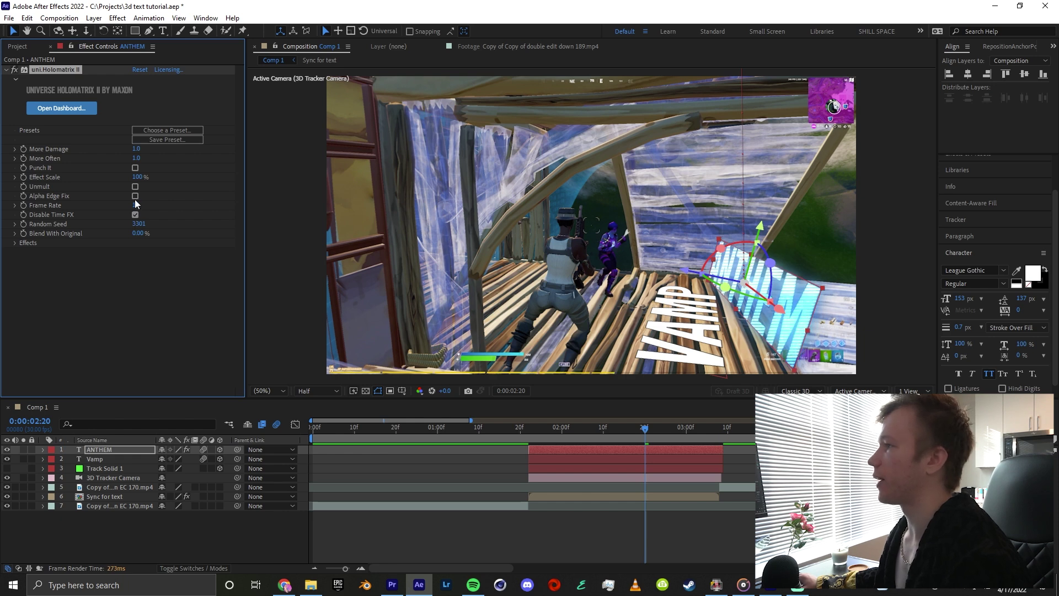
pyautogui.click(134, 196)
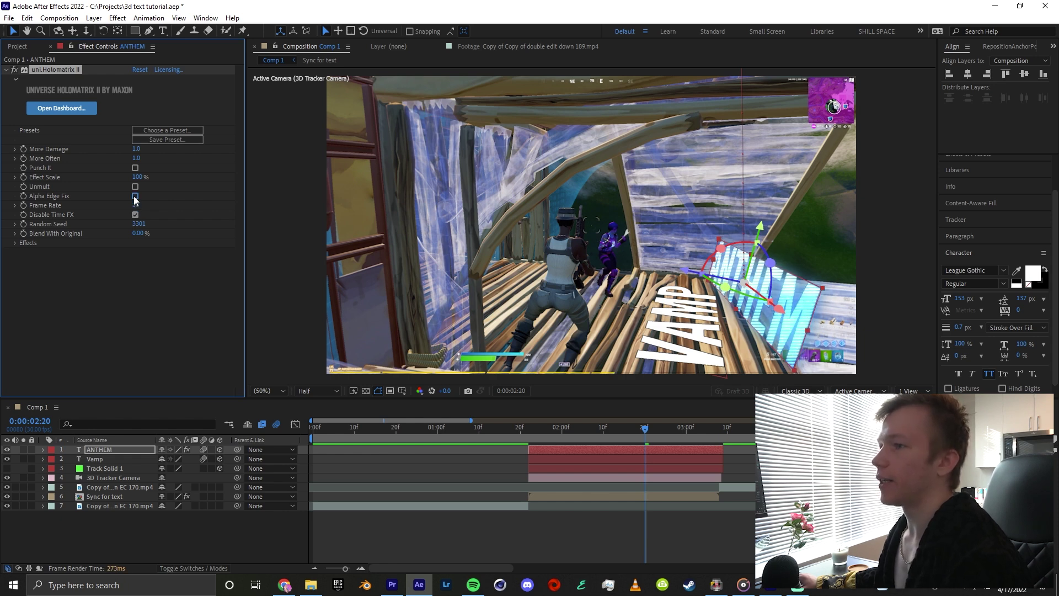
pyautogui.click(135, 196)
# Step: Examine Holomatrix II's individual effect settings and preview the hologram look on the ANTHEM text
pyautogui.moveTo(644, 429); pyautogui.dragTo(487, 440)
pyautogui.click(15, 242)
pyautogui.scroll(-5, 12, 244)
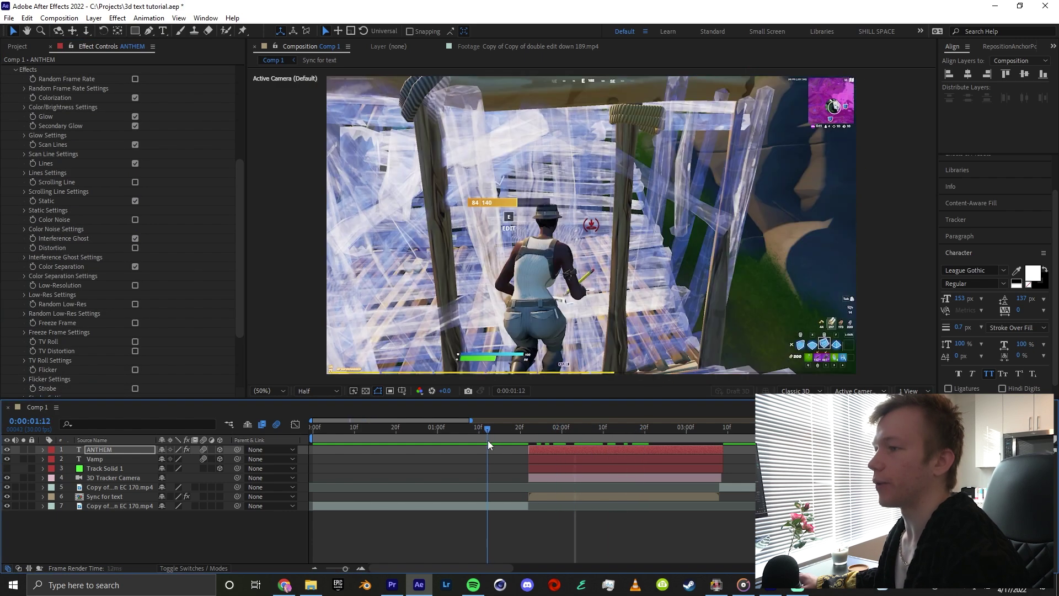
pyautogui.press('space')
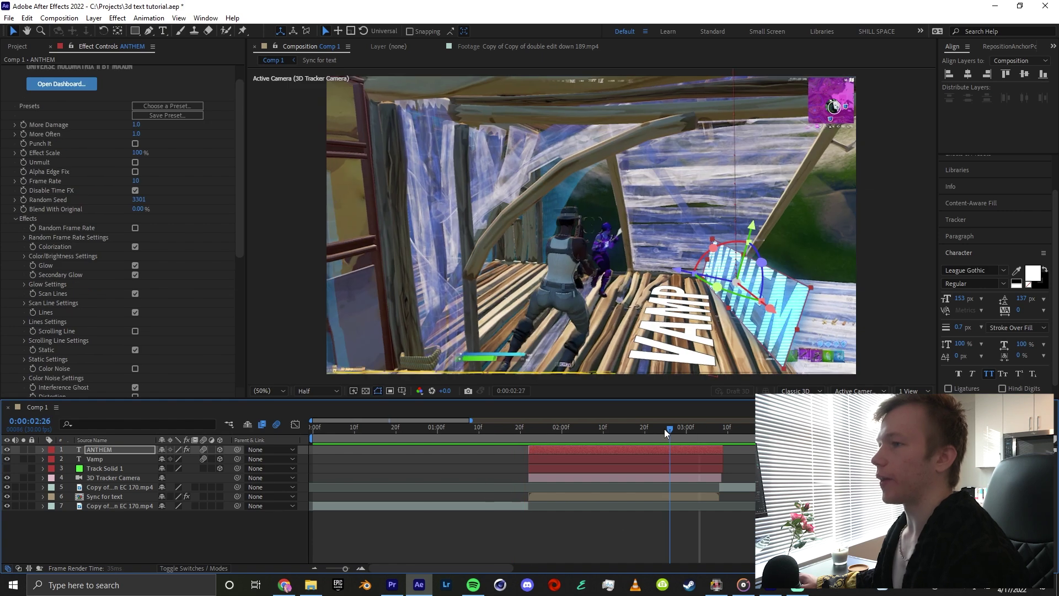
pyautogui.moveTo(666, 433); pyautogui.dragTo(665, 434)
# Step: Add the Twitch effect to the ANTHEM text with amount 94.60, speed 10.20 and Slide enabled
pyautogui.hotkey('ctrl', 'space')
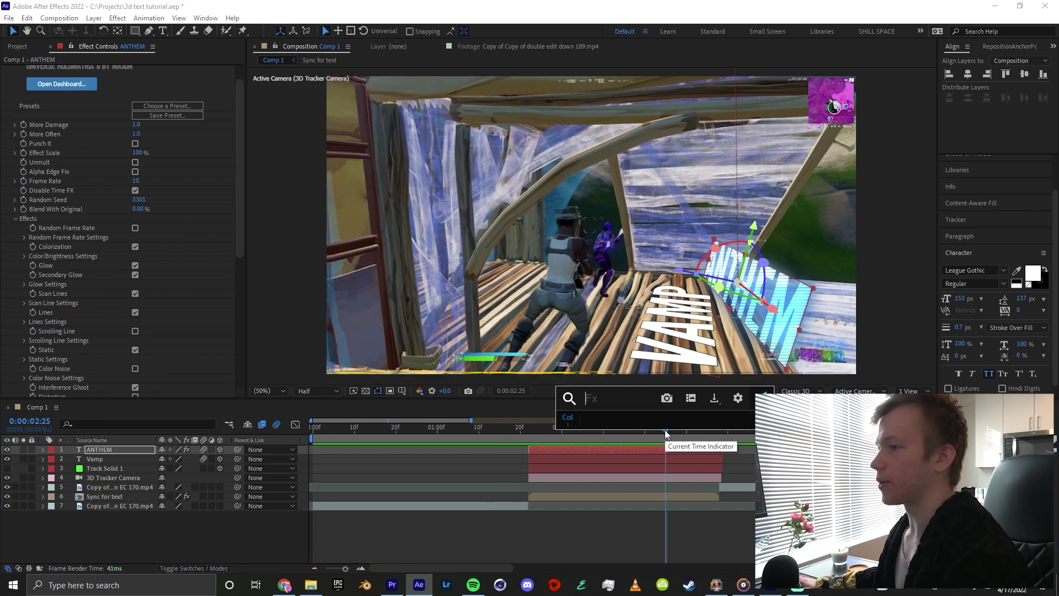
pyautogui.press('Escape')
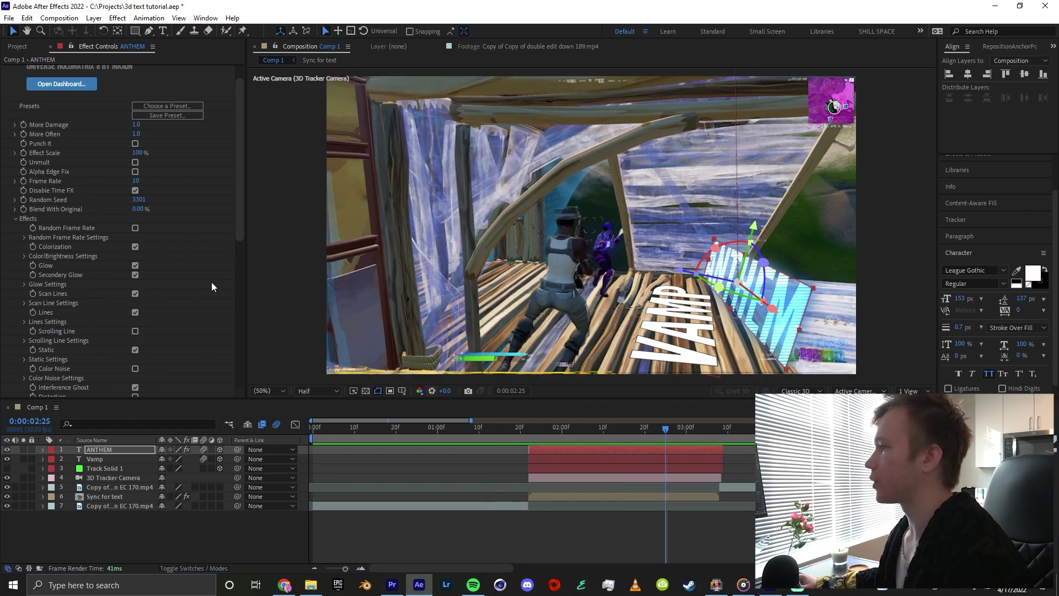
pyautogui.scroll(-6, 195, 284)
pyautogui.scroll(-4, 195, 284)
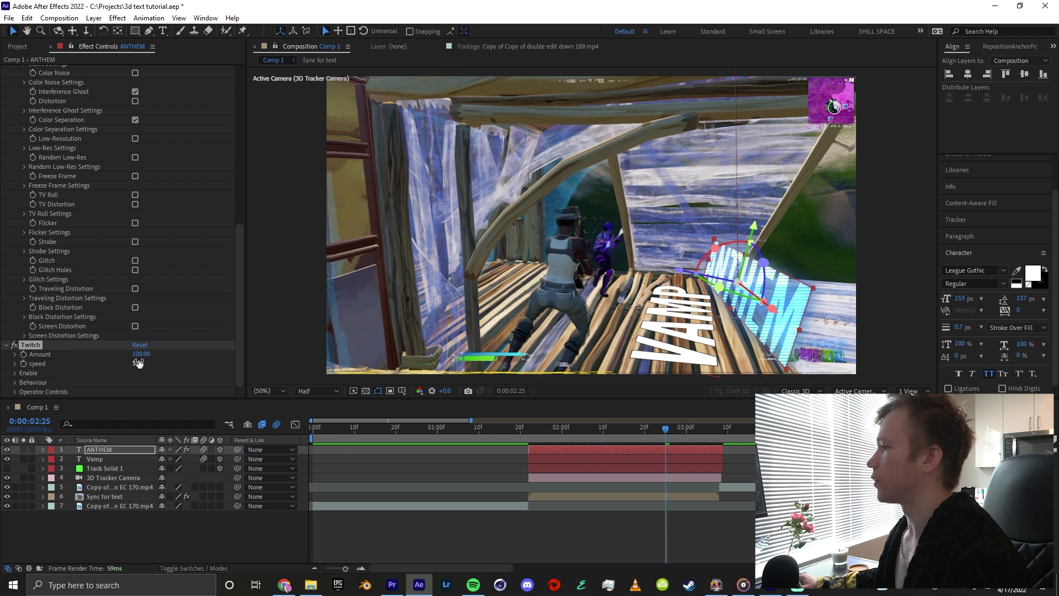
pyautogui.moveTo(138, 363); pyautogui.dragTo(166, 361)
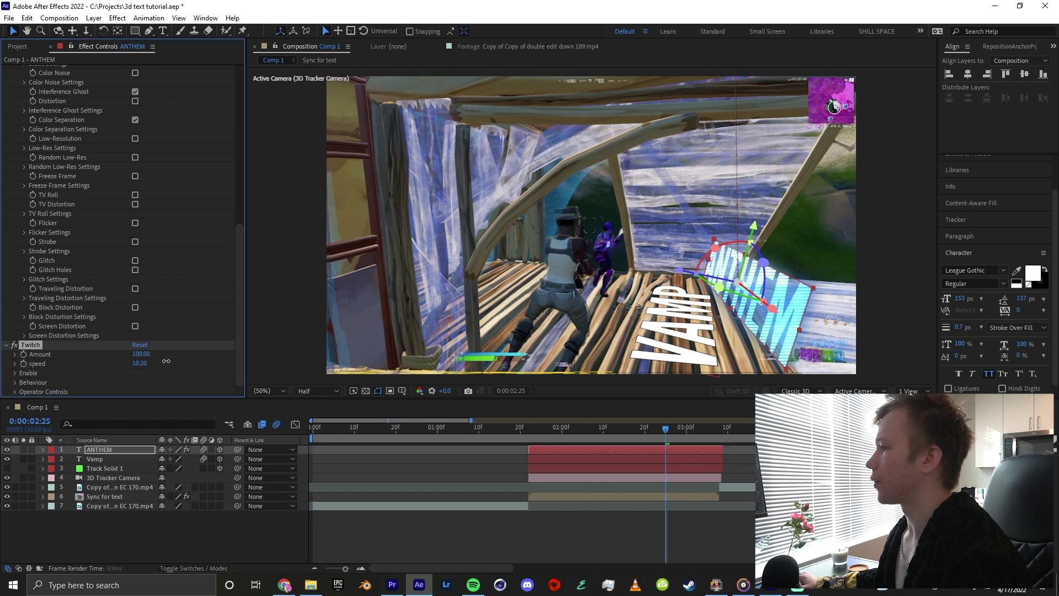
pyautogui.click(15, 373)
pyautogui.click(135, 363)
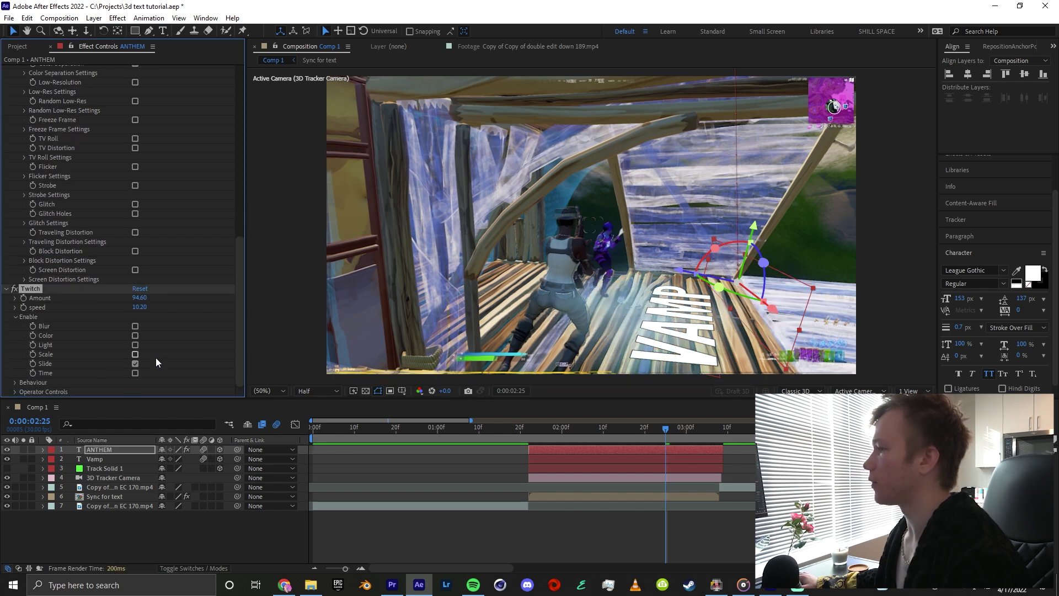
# Step: In Twitch's Slide operator controls, set the slide amount to 3.50 and the slide twitches to 0.92
pyautogui.click(15, 391)
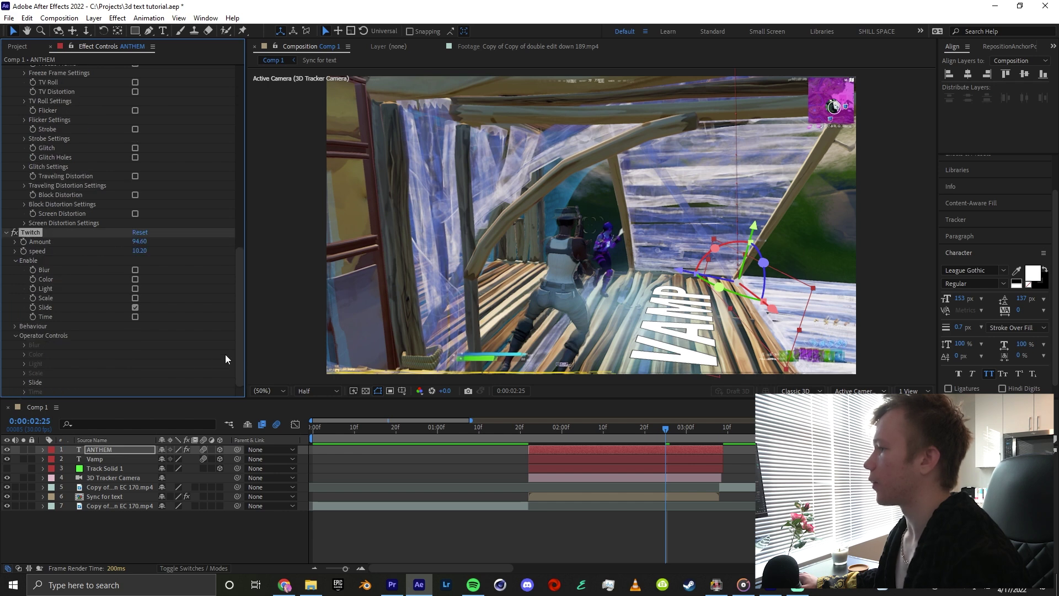
pyautogui.click(34, 381)
pyautogui.moveTo(132, 318)
pyautogui.mouseDown()
pyautogui.moveTo(107, 319)
pyautogui.moveTo(133, 331)
pyautogui.mouseUp()
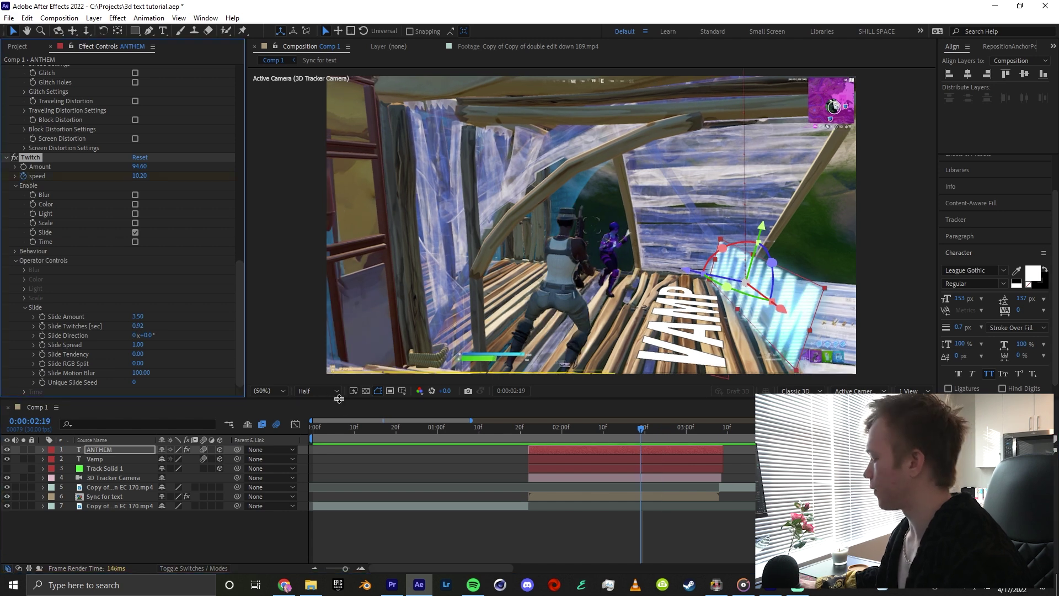
# Step: Keyframe Twitch speed from 10.20 at 0:00:02:00 to 0.00 at about 0:00:02:14, and shift ANTHEM's position keyframes to start at 0:00:01:22
pyautogui.press('u')
pyautogui.click(638, 469)
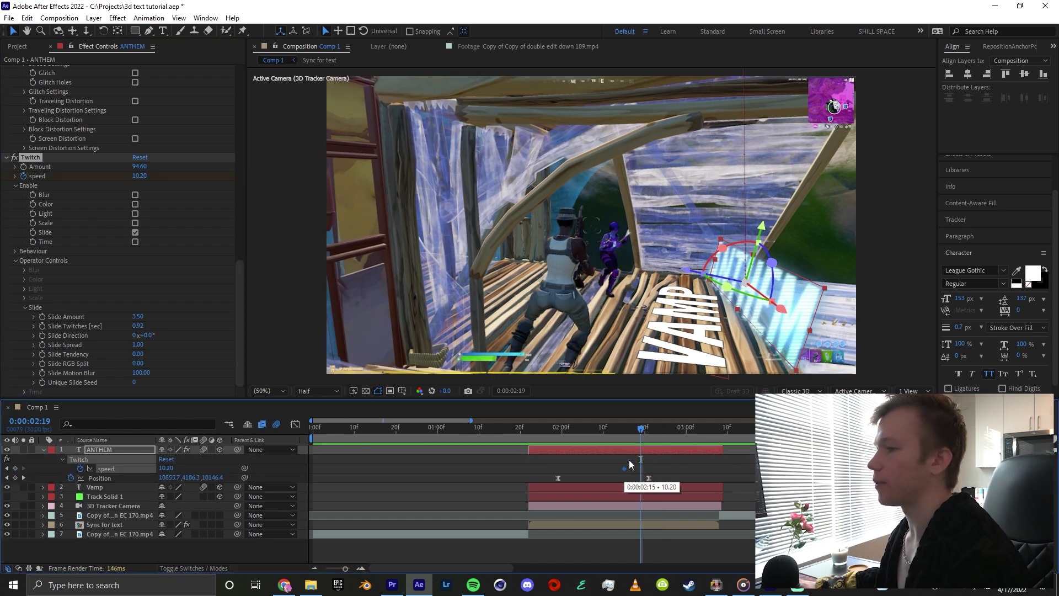
pyautogui.moveTo(649, 437); pyautogui.dragTo(673, 434)
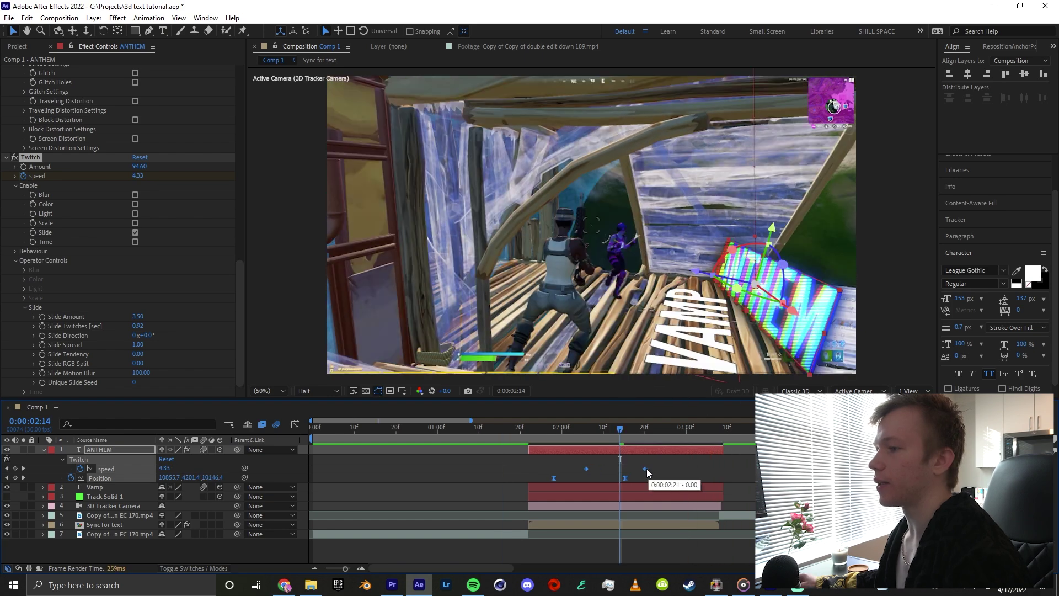
pyautogui.moveTo(648, 469); pyautogui.dragTo(619, 471)
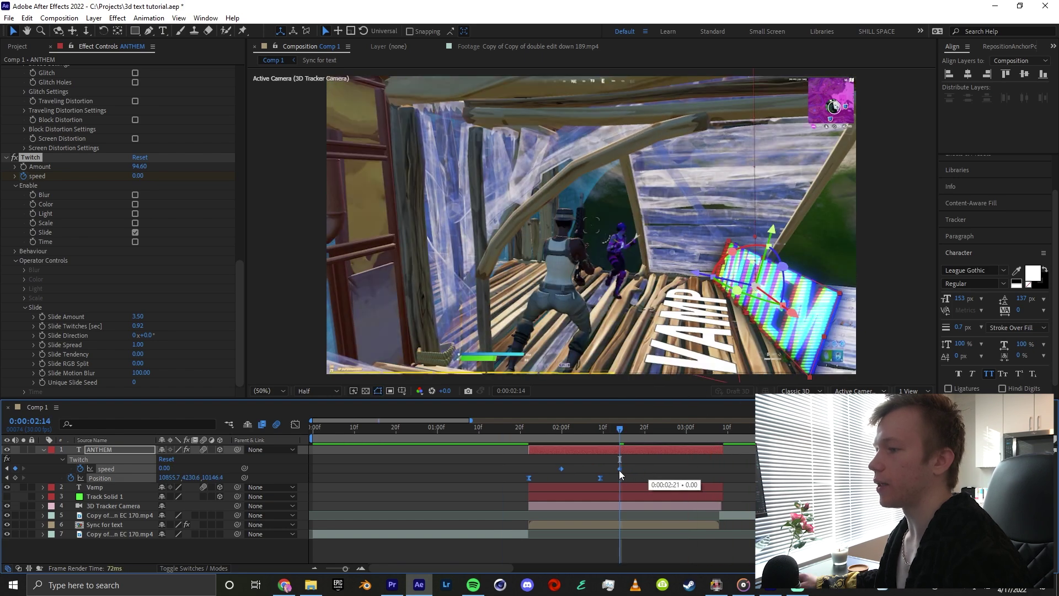
pyautogui.click(617, 469)
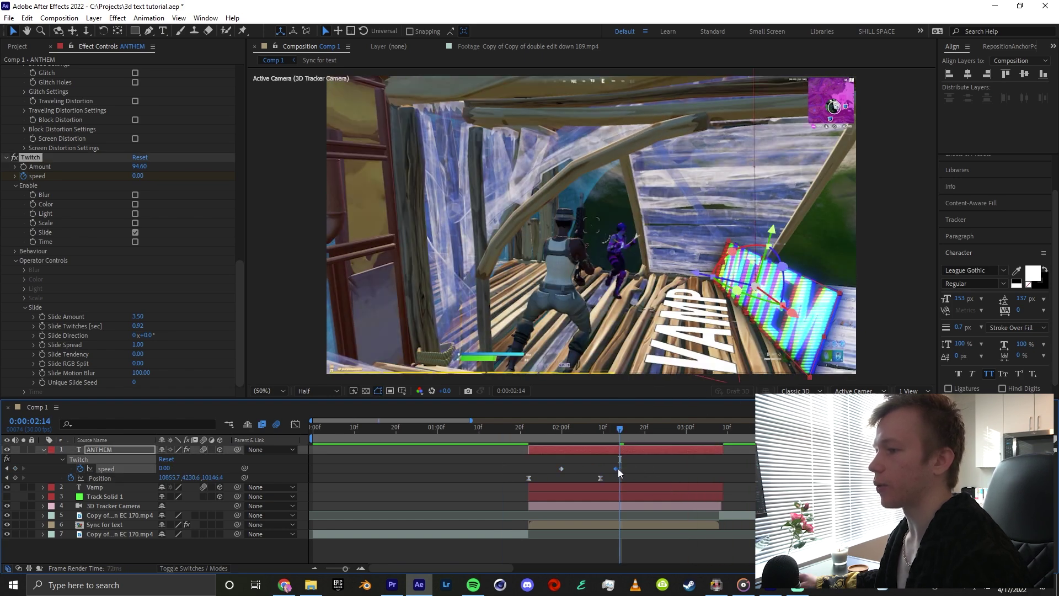
# Step: Set ANTHEM's Twitch speed to 1.60 at 0:00:02:16 and lower the Twitch amount to about 31.60
pyautogui.click(601, 477)
pyautogui.moveTo(165, 469); pyautogui.dragTo(184, 473)
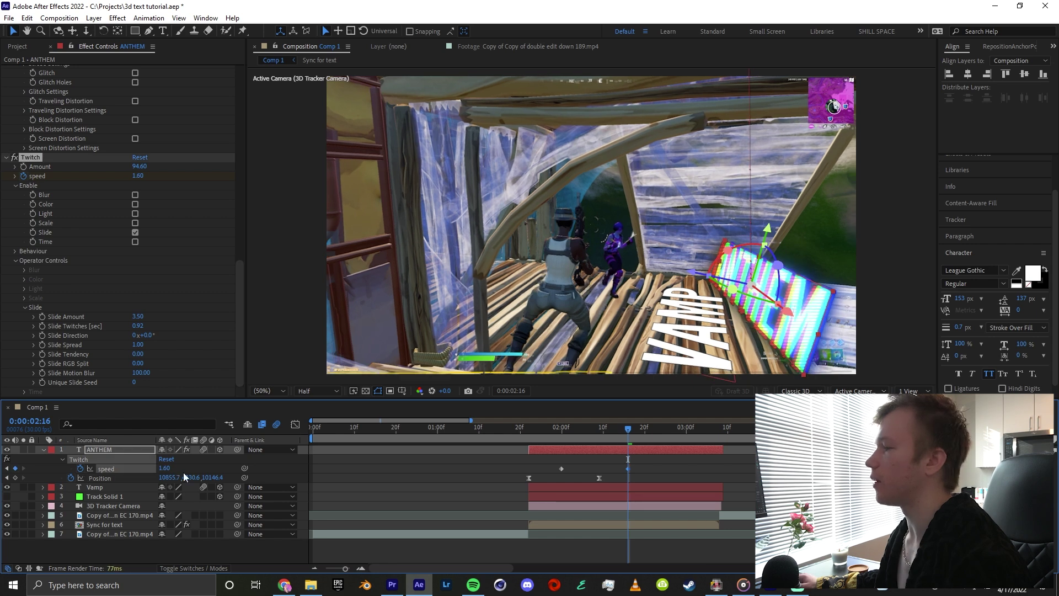
pyautogui.moveTo(139, 166); pyautogui.dragTo(106, 172)
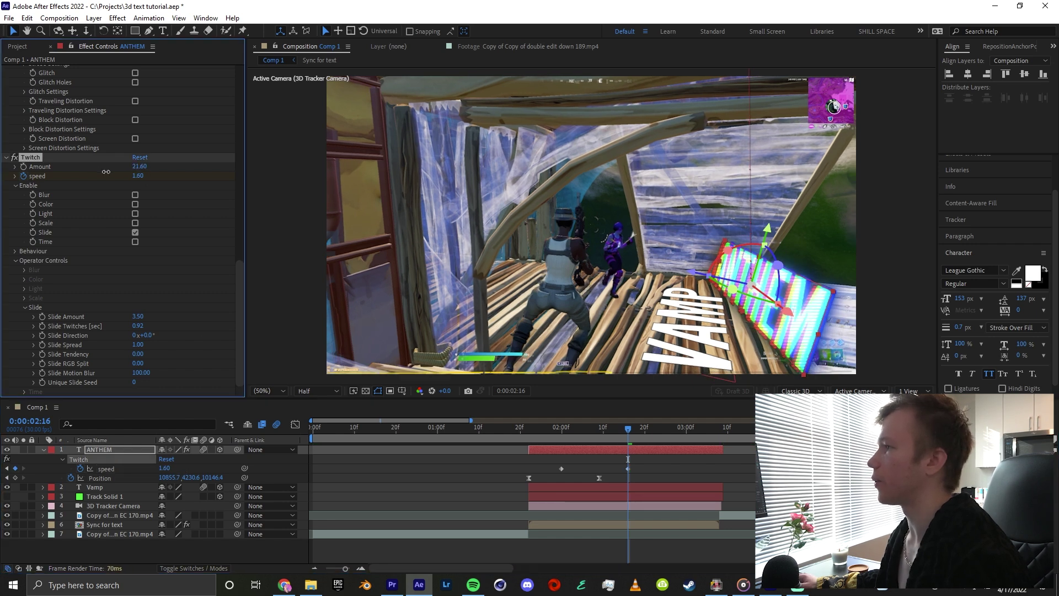
pyautogui.scroll(15, 173, 299)
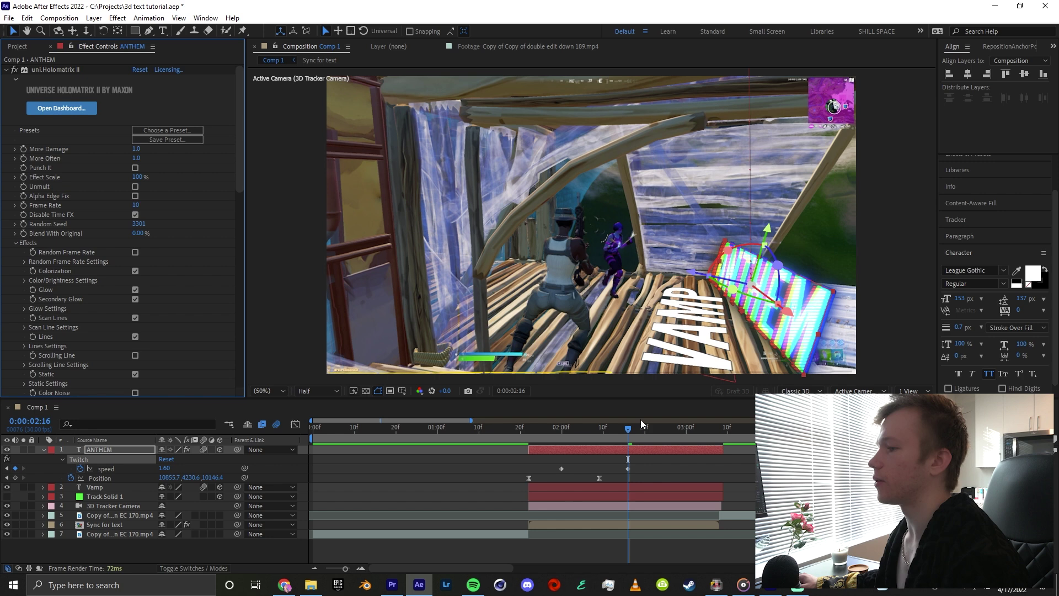
# Step: Apply uni.Holomatrix II to the Vamp text layer and set Blend With Original to 18%
pyautogui.click(607, 488)
pyautogui.hotkey('ctrl', 'space')
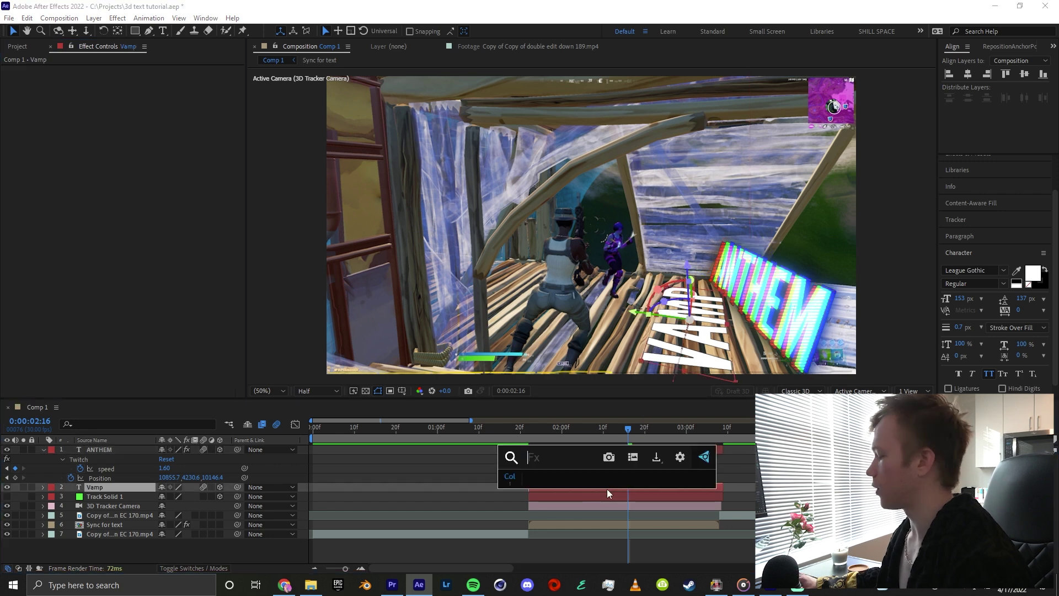
pyautogui.write('holo')
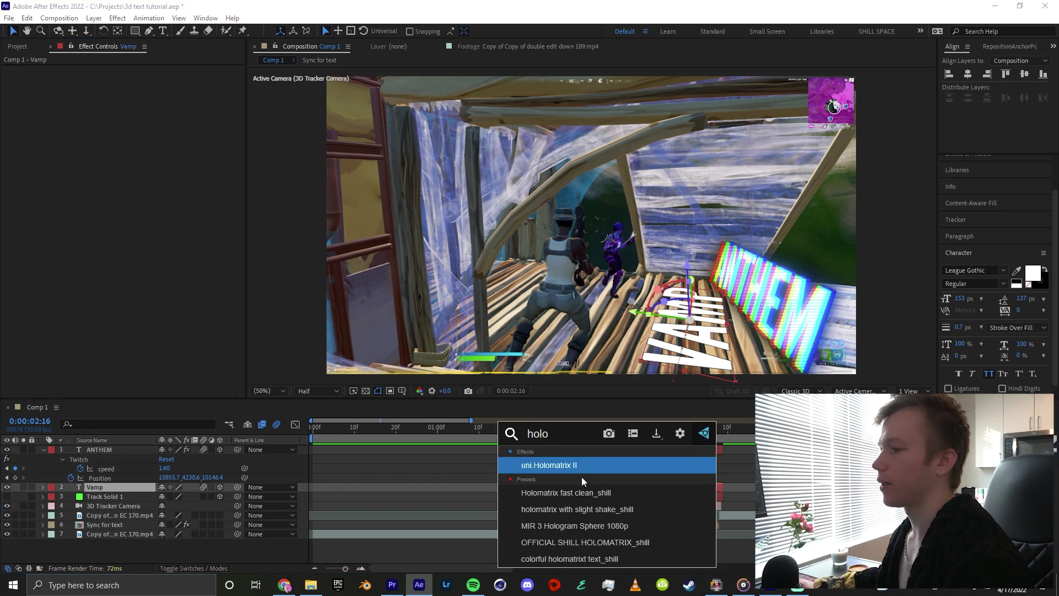
pyautogui.click(583, 473)
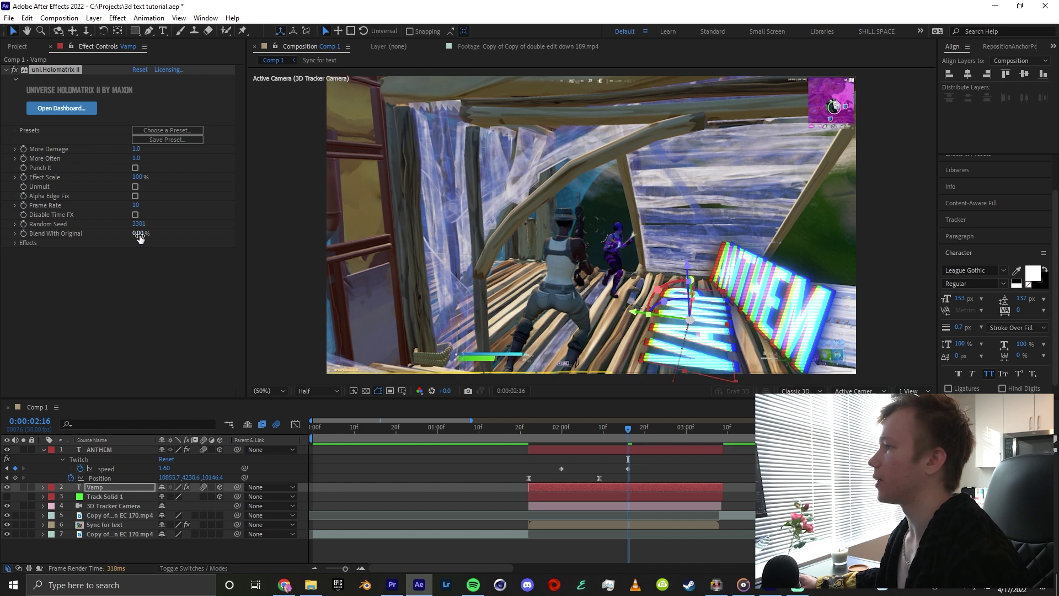
pyautogui.moveTo(139, 237); pyautogui.dragTo(147, 234)
# Step: In the Holomatrix II color and brightness settings of the Vamp text, set Colorize to 86%
pyautogui.click(14, 243)
pyautogui.scroll(-5, 19, 249)
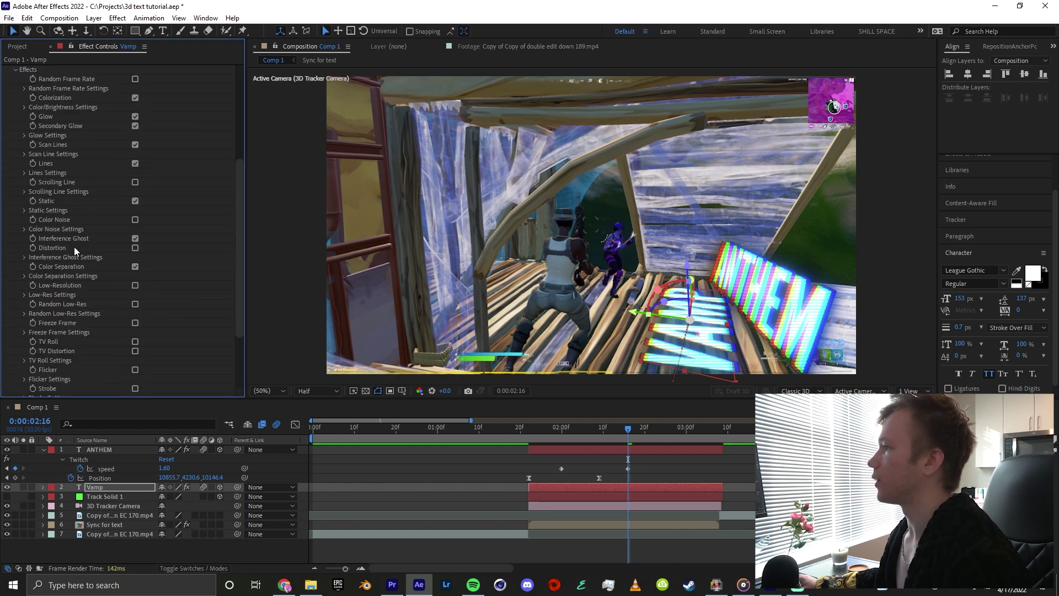
pyautogui.click(24, 108)
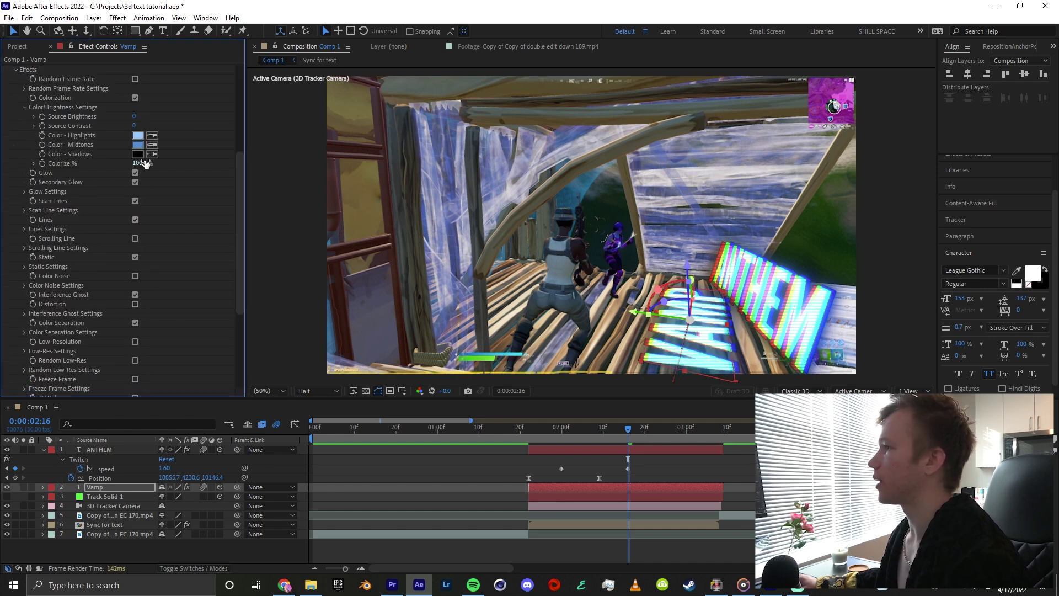
pyautogui.moveTo(643, 432); pyautogui.dragTo(648, 431)
pyautogui.scroll(-1, 173, 288)
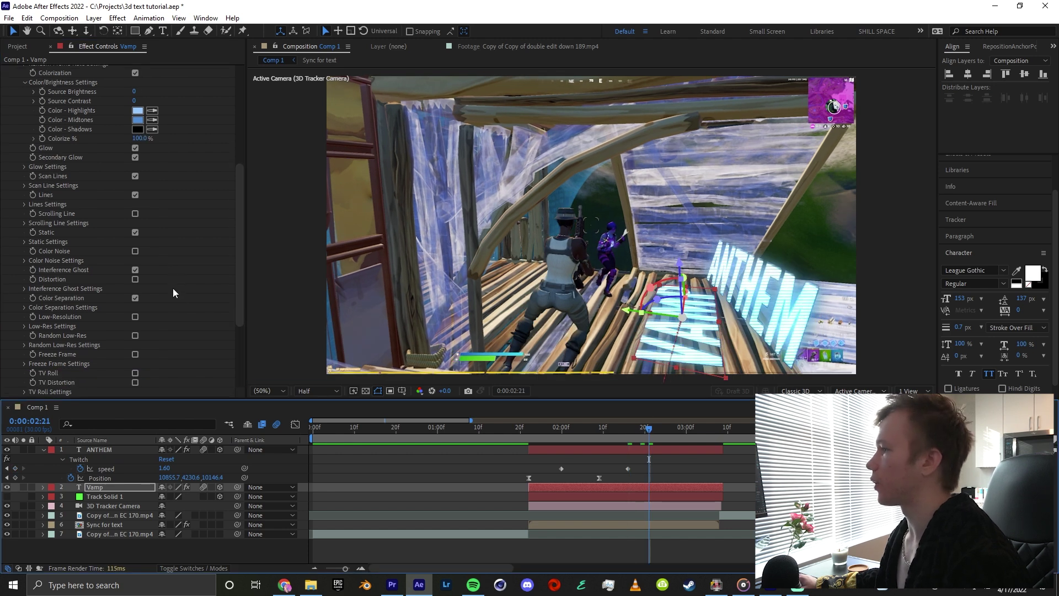
pyautogui.scroll(6, 163, 299)
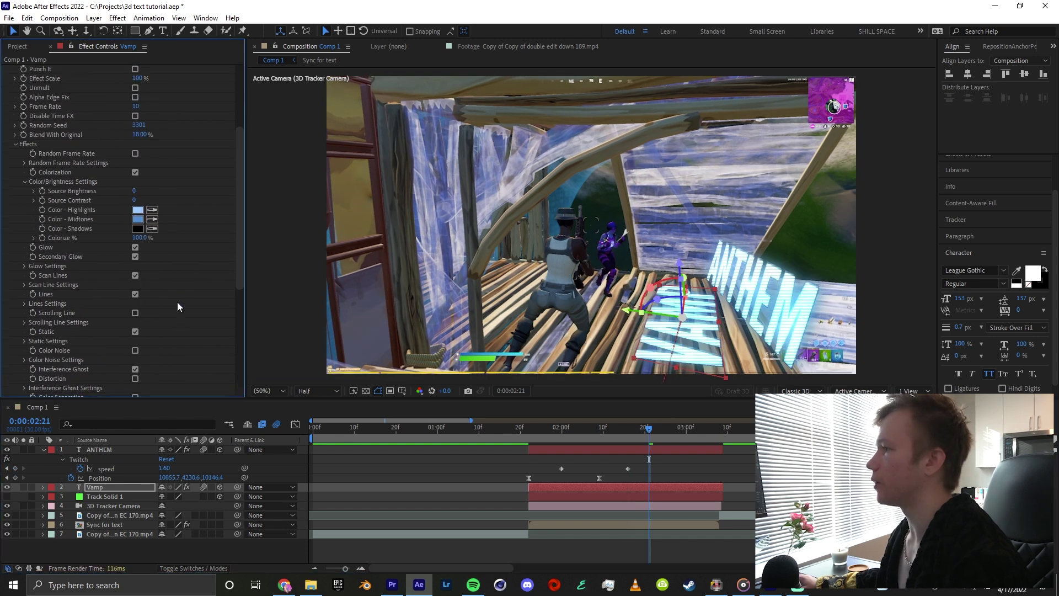
pyautogui.moveTo(132, 287); pyautogui.dragTo(132, 286)
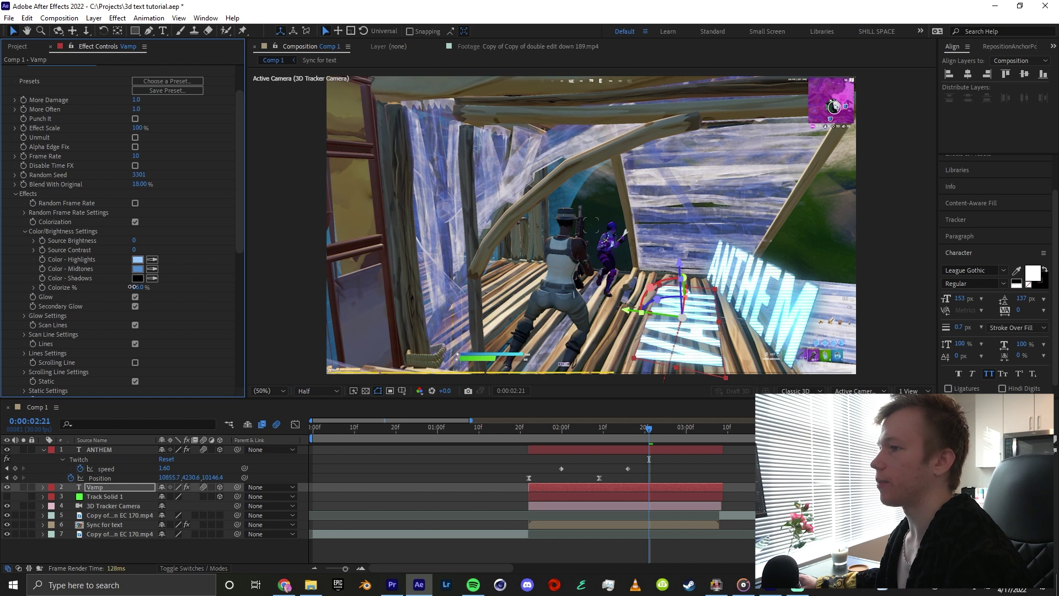
# Step: Change the Vamp hologram's highlight and midtone colors to shades of red
pyautogui.click(138, 260)
pyautogui.click(936, 236)
pyautogui.click(922, 236)
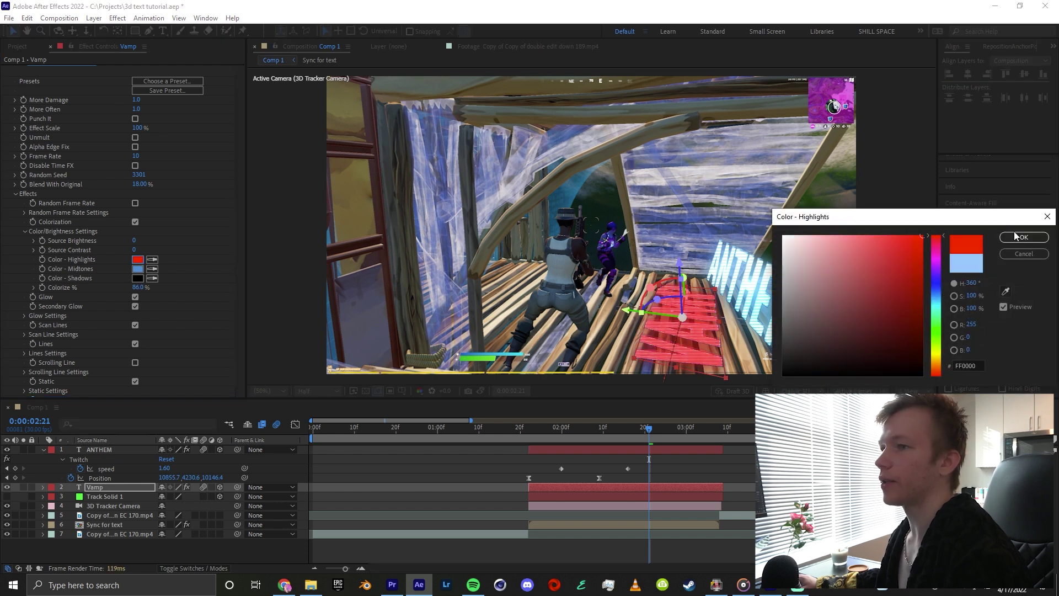
pyautogui.moveTo(857, 233); pyautogui.dragTo(860, 232)
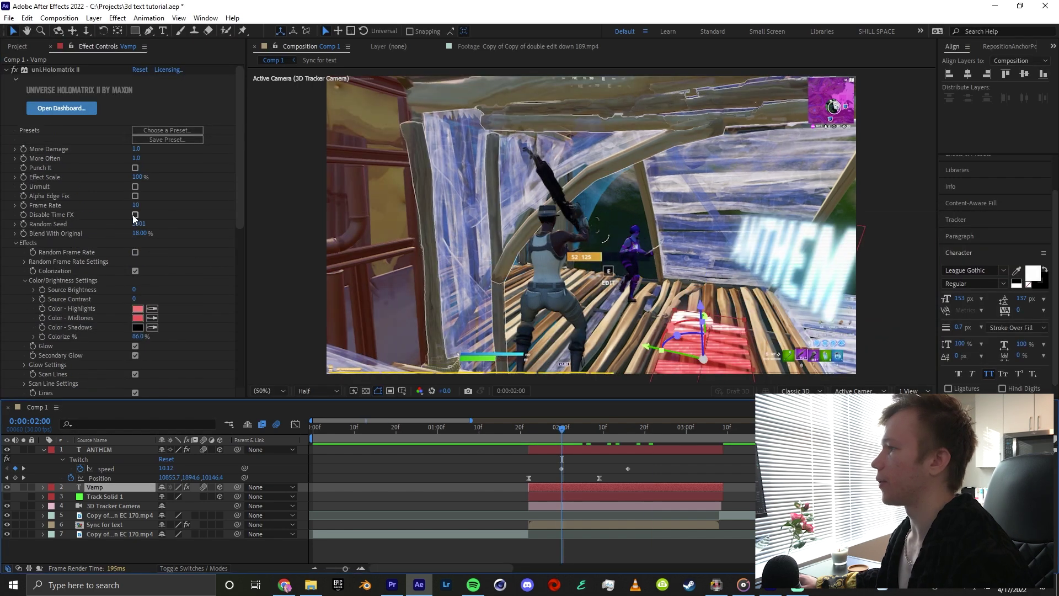
# Step: Turn on Disable Time FX for Vamp's Holomatrix II and preview both texts from about 0:00:01:04
pyautogui.click(135, 215)
pyautogui.click(454, 437)
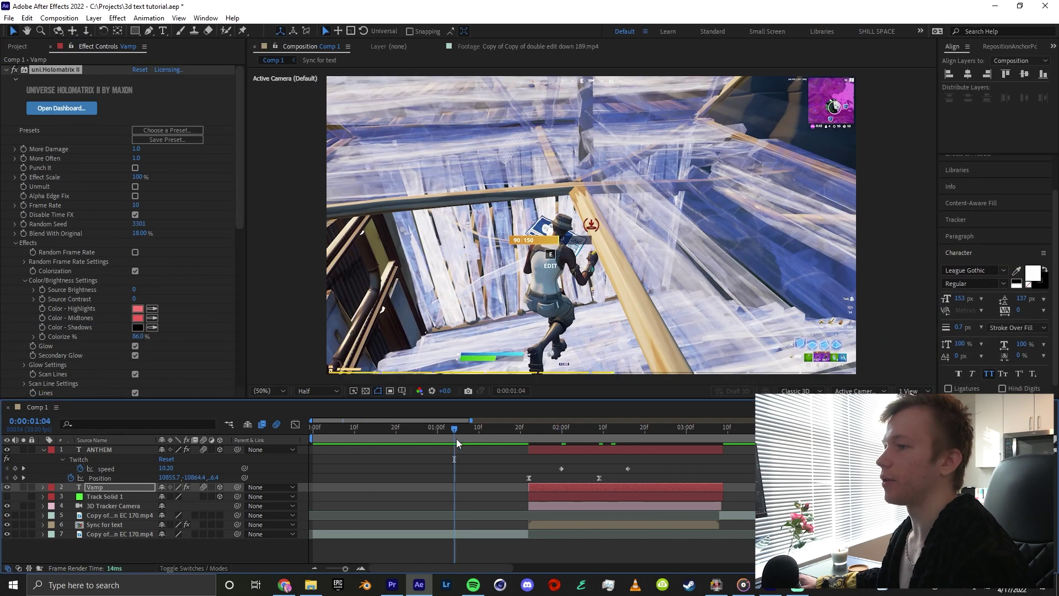
pyautogui.press('space')
pyautogui.click(487, 447)
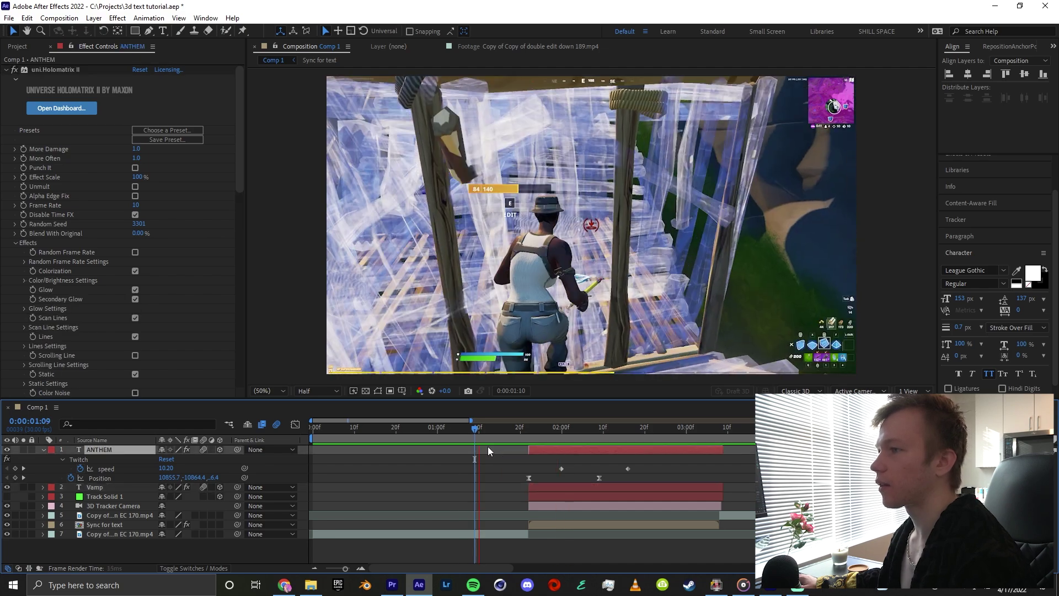
pyautogui.press('space')
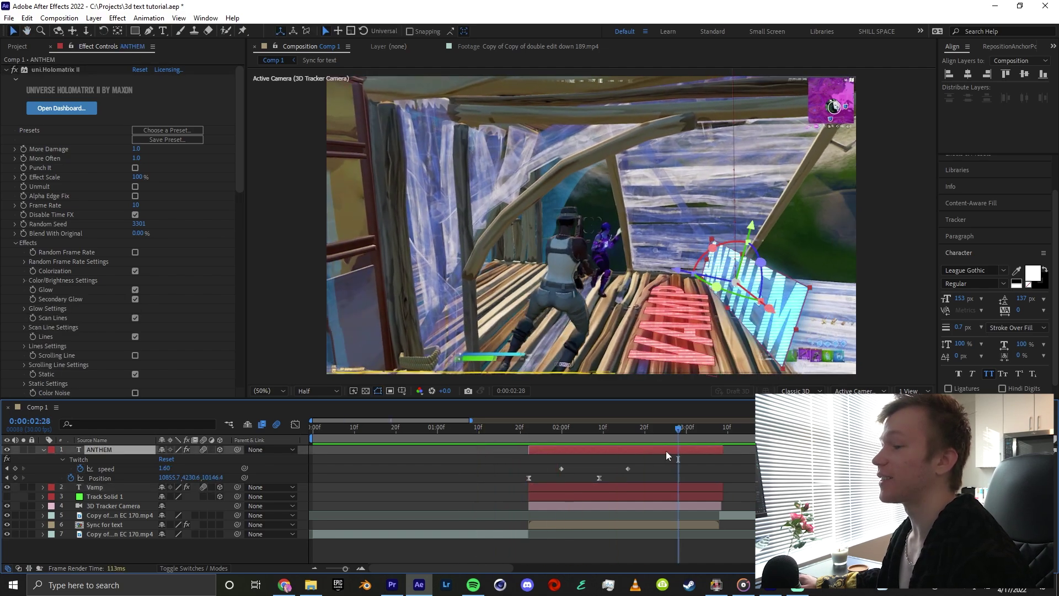
# Step: Add an adjustment layer above the ANTHEM layer and apply the S_Shake effect to it
pyautogui.click(718, 457)
pyautogui.moveTo(691, 432); pyautogui.dragTo(700, 462)
pyautogui.hotkey('ctrl', 'alt', 'y')
pyautogui.hotkey('ctrl', 'space')
pyautogui.write('s_shake')
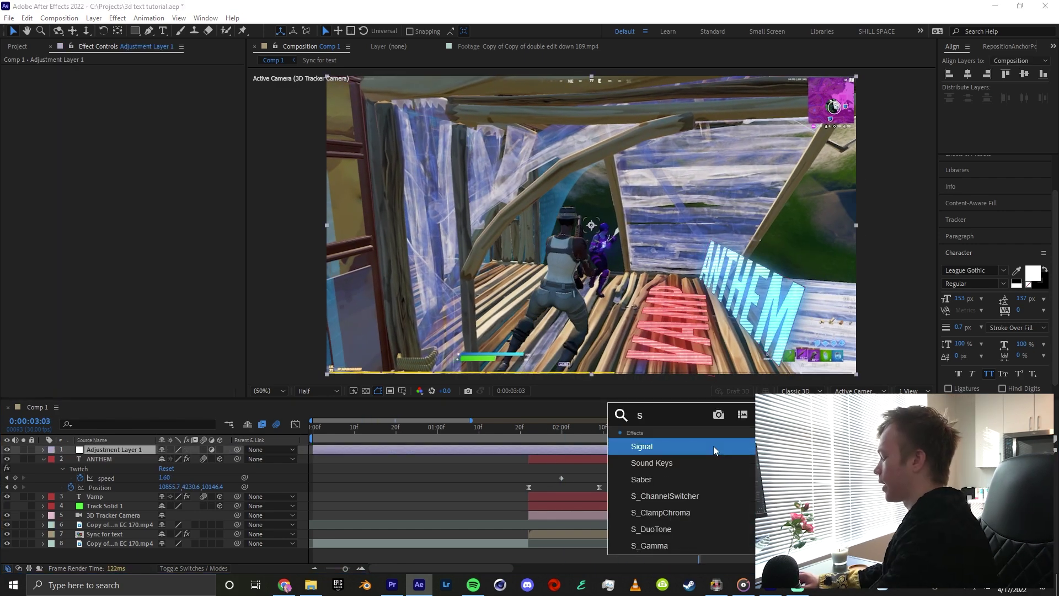
pyautogui.press('Return')
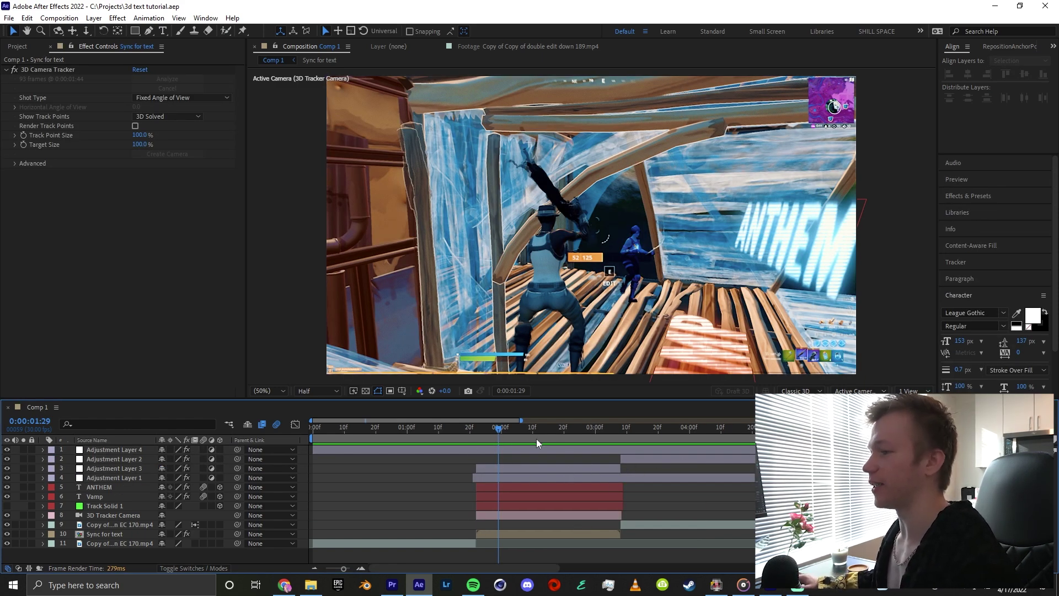
# Step: Play back the composition with its color-graded adjustment layers and hologram texts
pyautogui.press('space')
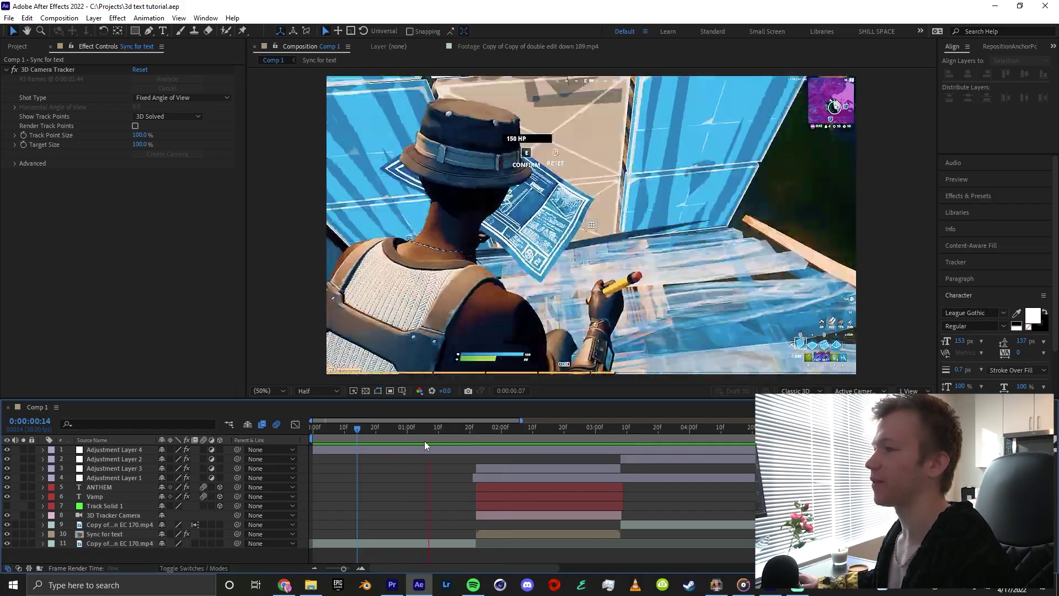